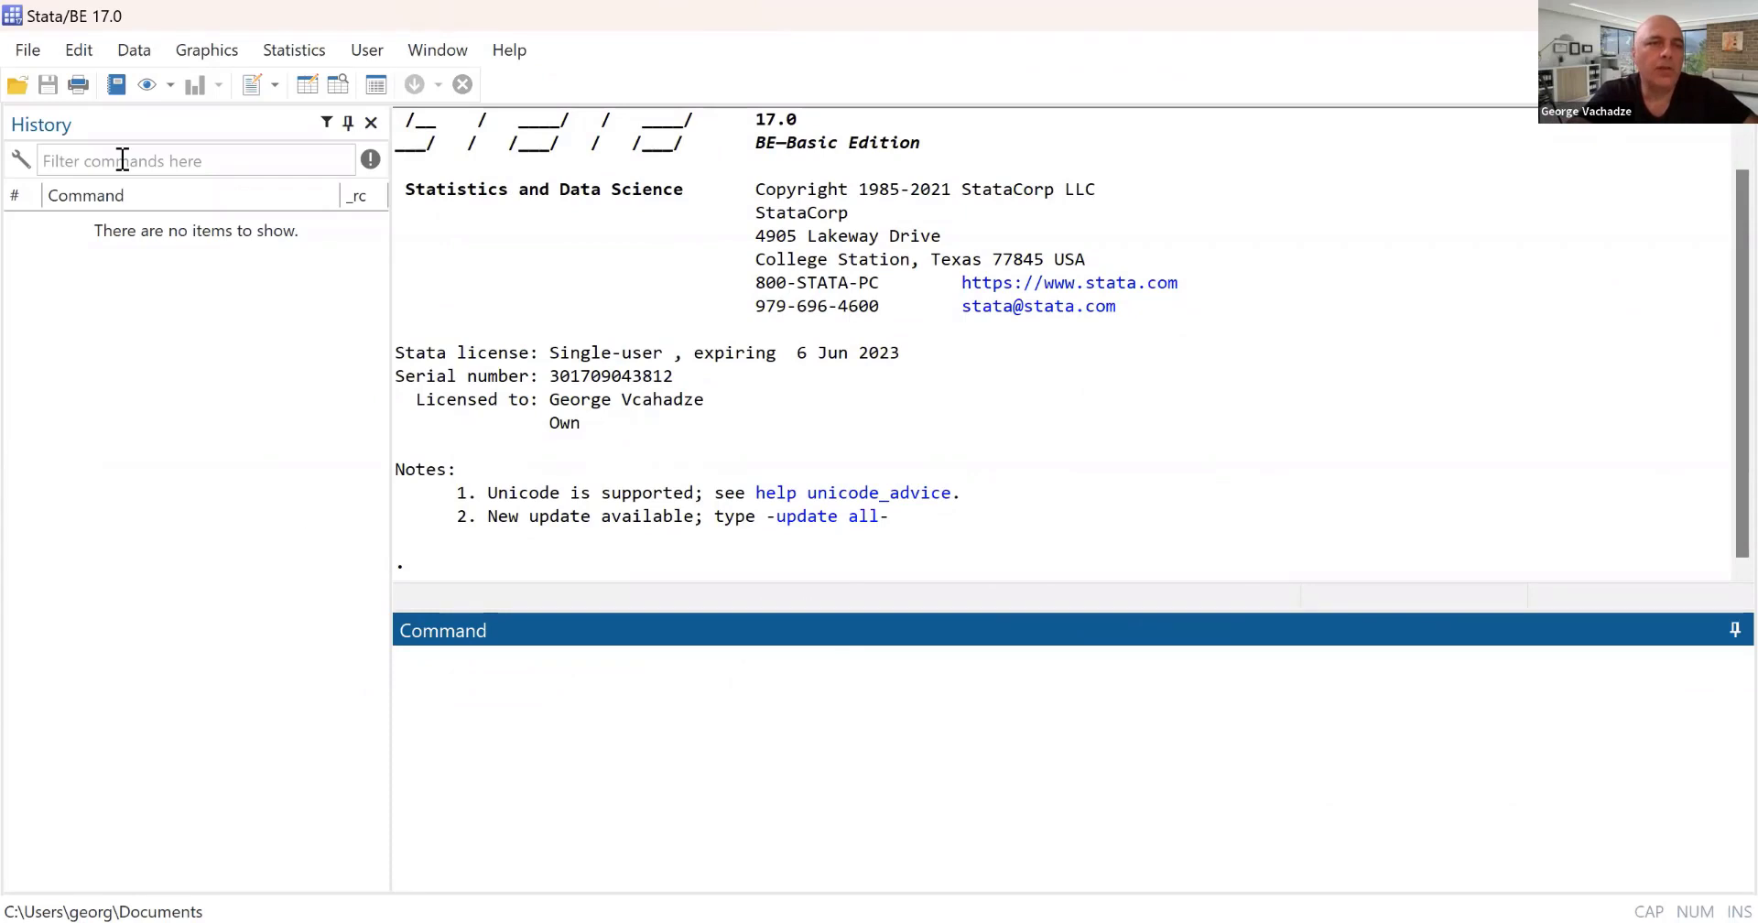
Open the dataset Stock_Price_Data.dta from the ECO 230 Data Set folder.
{"action": "left_click", "coordinate": [25, 52]}
{"action": "left_click", "coordinate": [82, 83]}
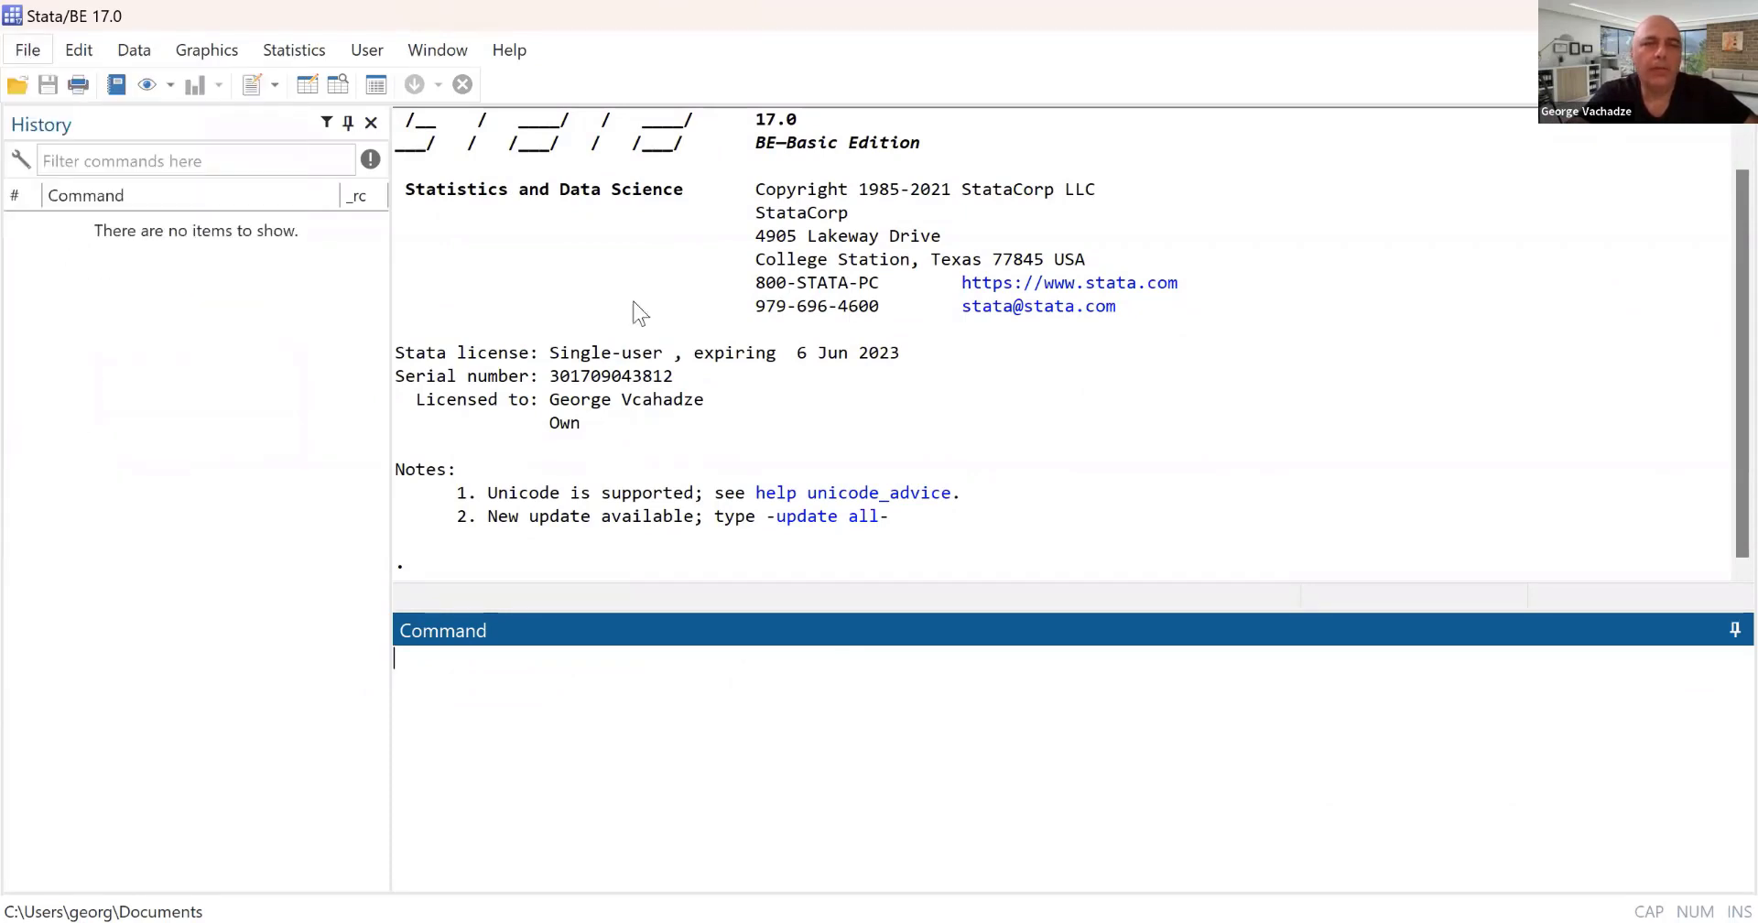
{"action": "double_click", "coordinate": [746, 305]}
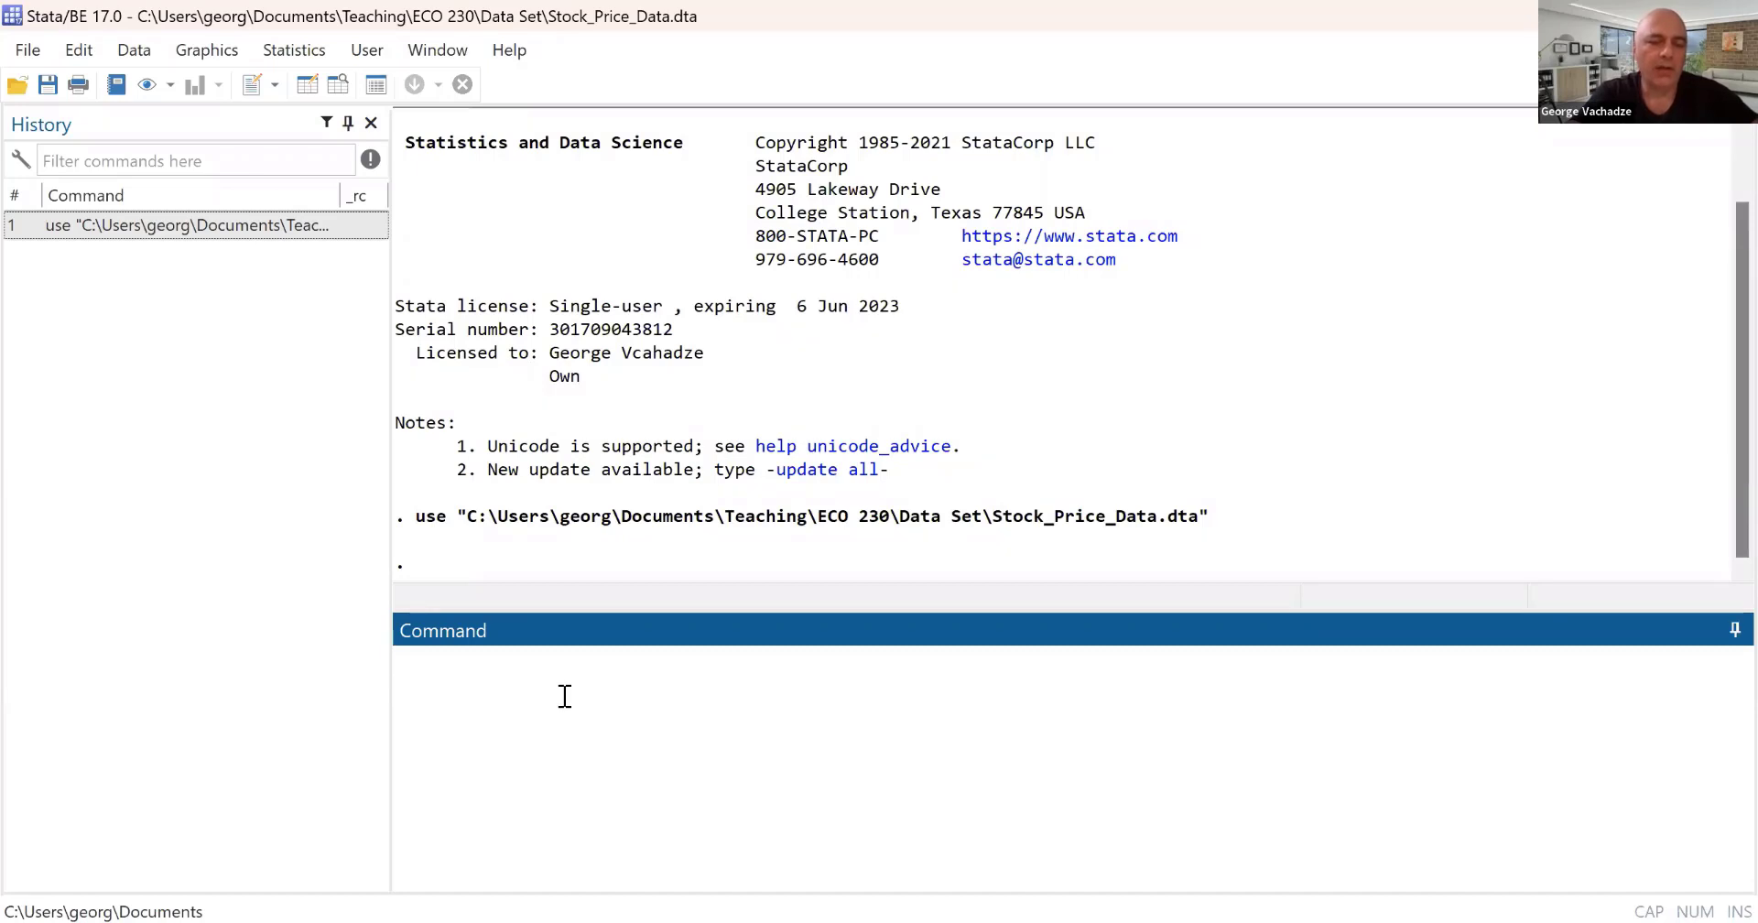
Generate the Apple growth-rate variable with the command gen g_AAPL = AAPL/AAPL[_n-1]-1.
{"action": "type", "text": "gen g"}
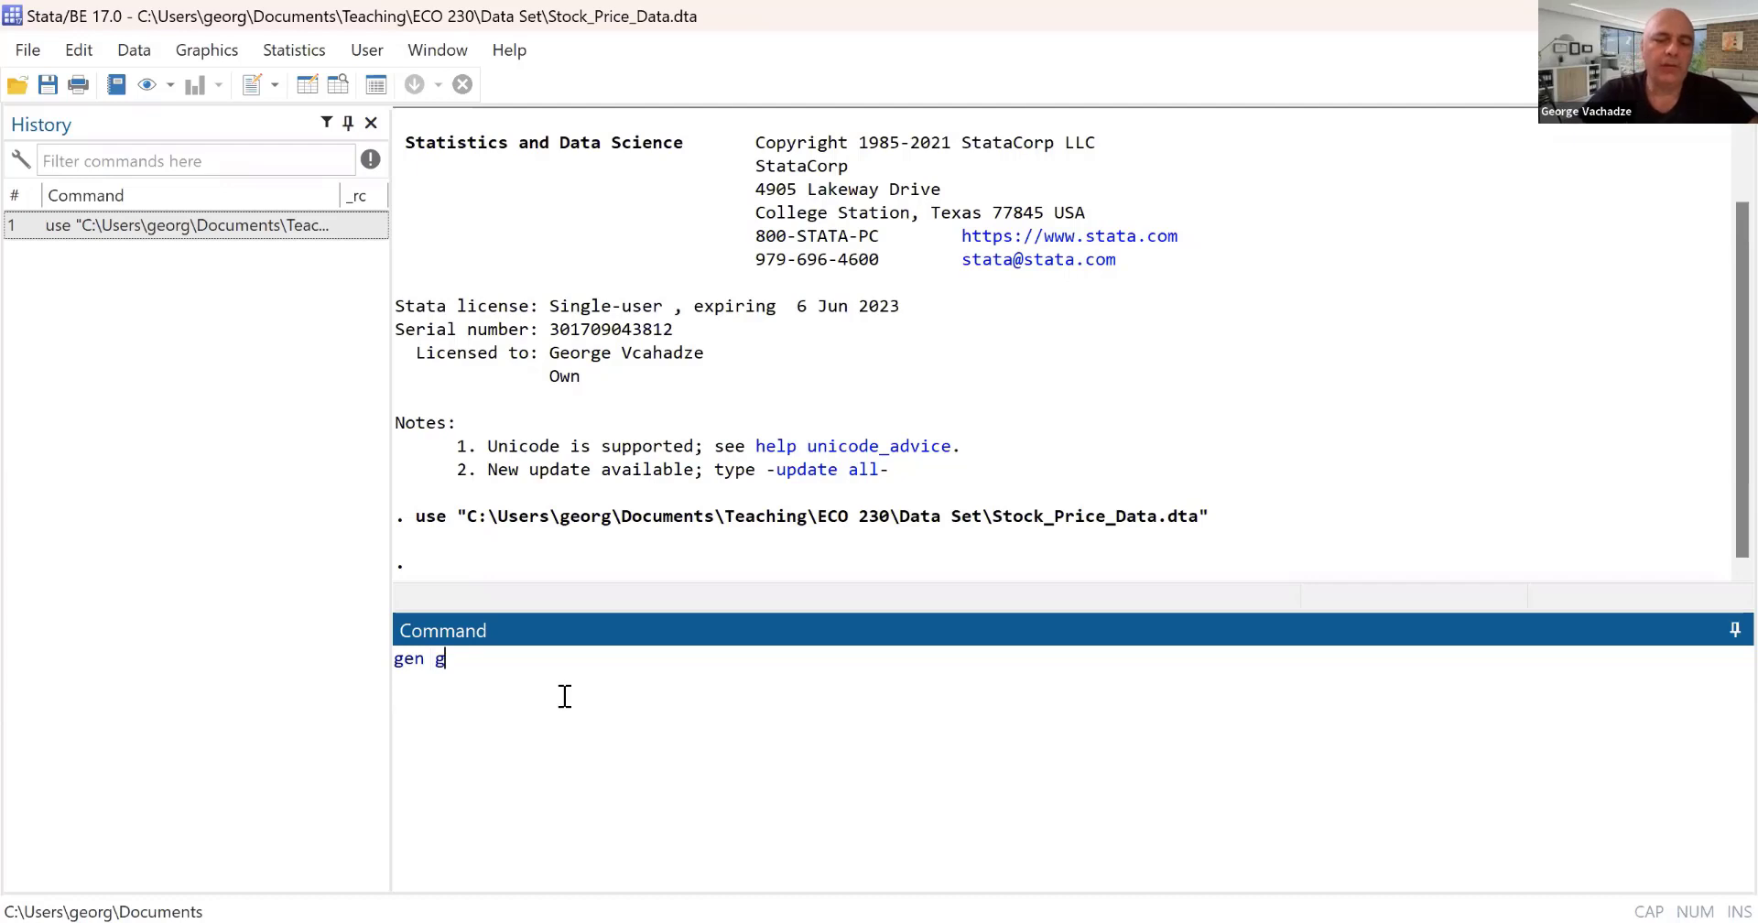
{"action": "type", "text": "_AAPL = "}
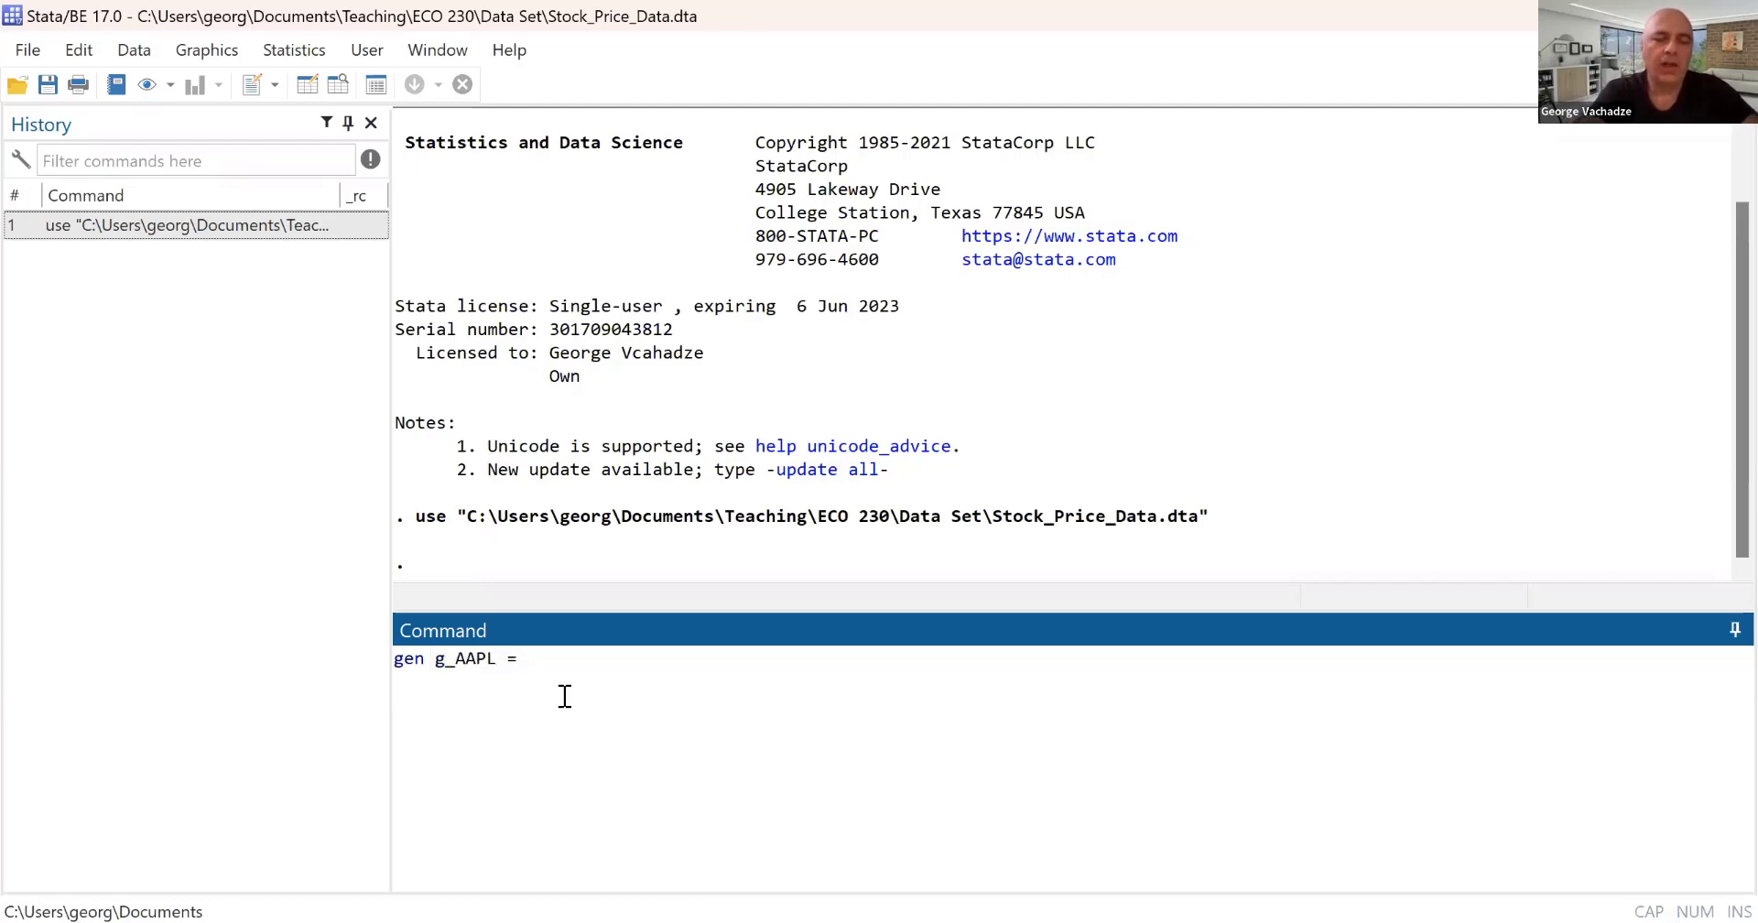
{"action": "type", "text": "AAPL"}
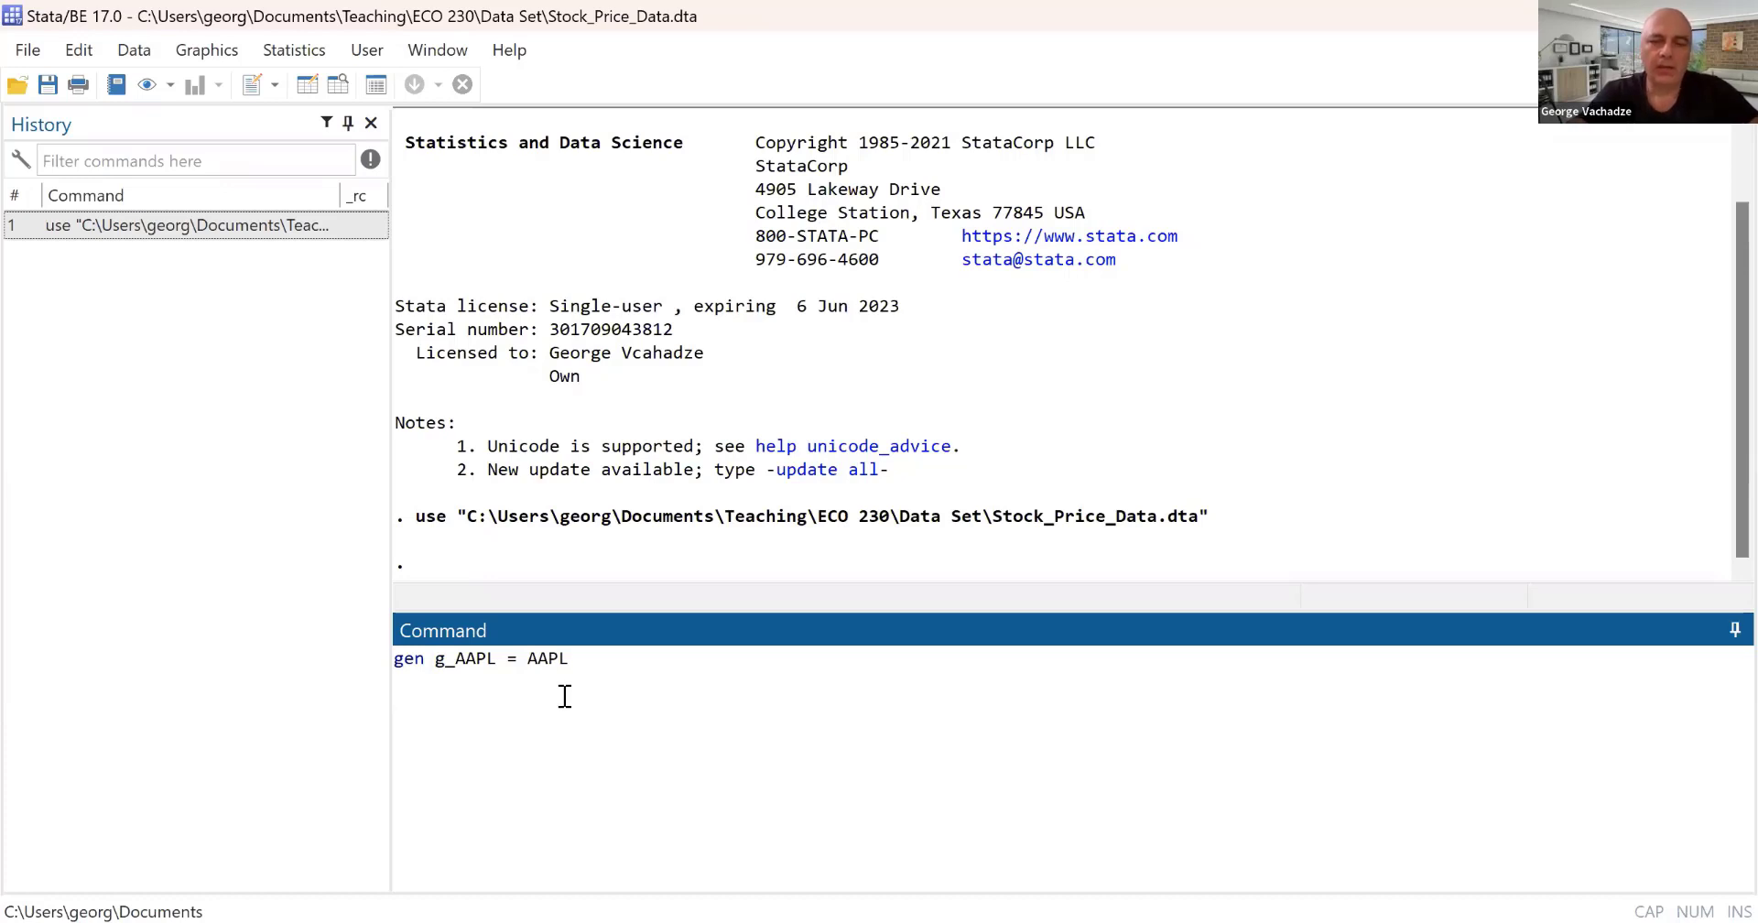
{"action": "type", "text": "/"}
{"action": "type", "text": "AA"}
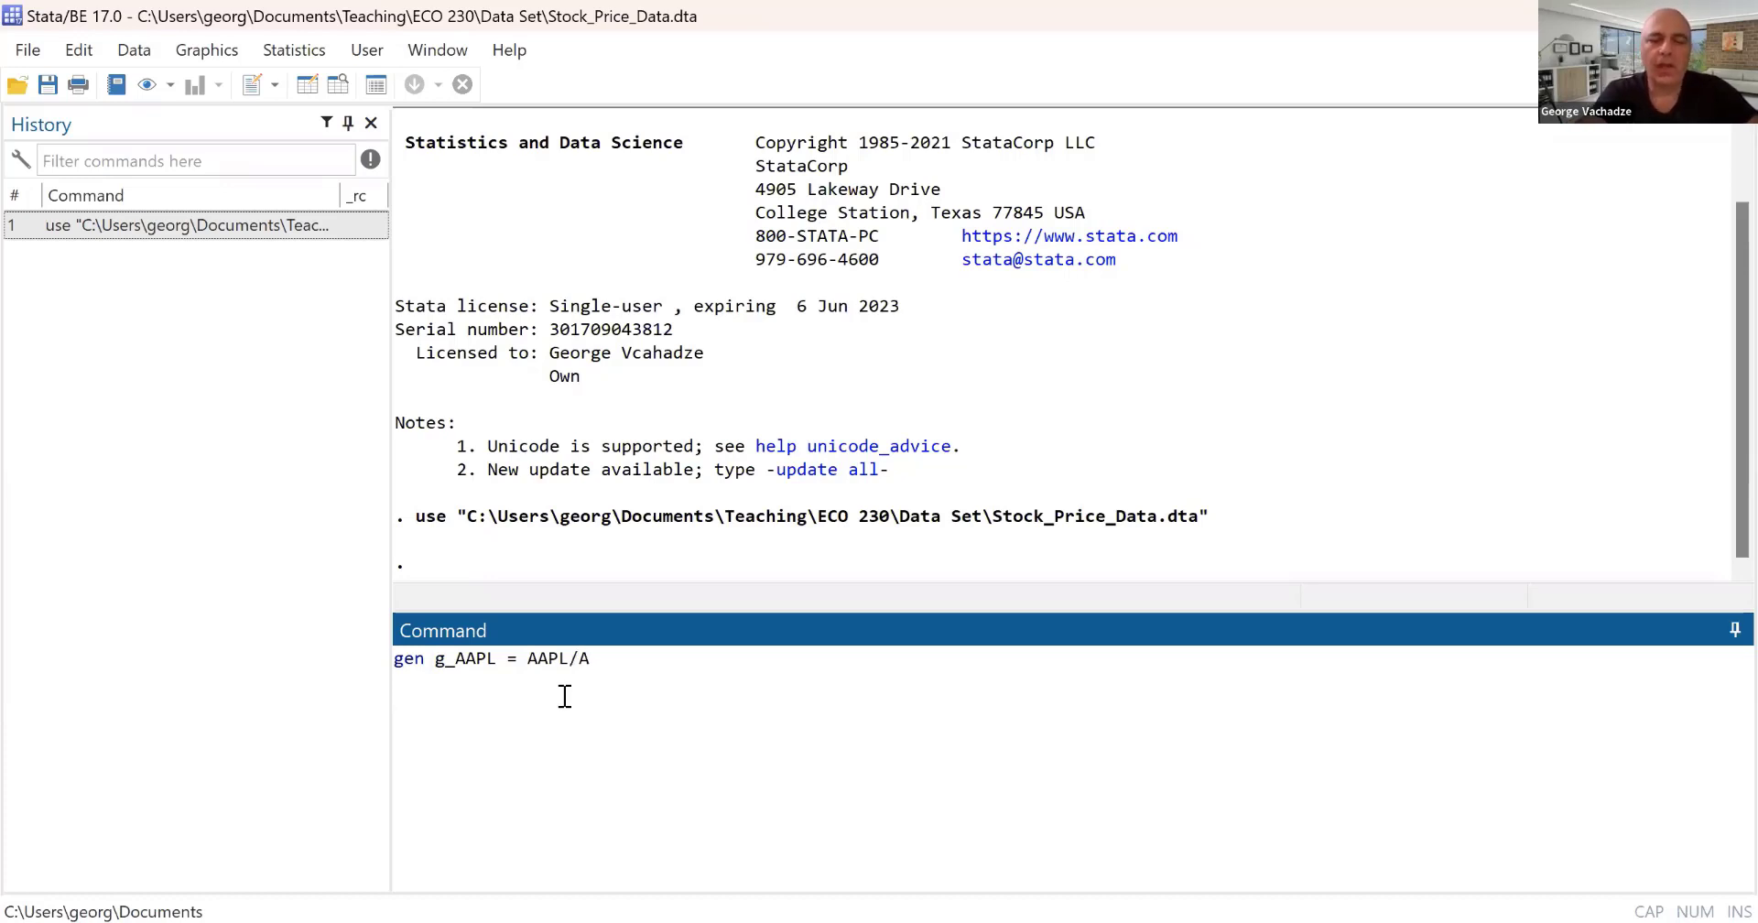
{"action": "type", "text": "PL"}
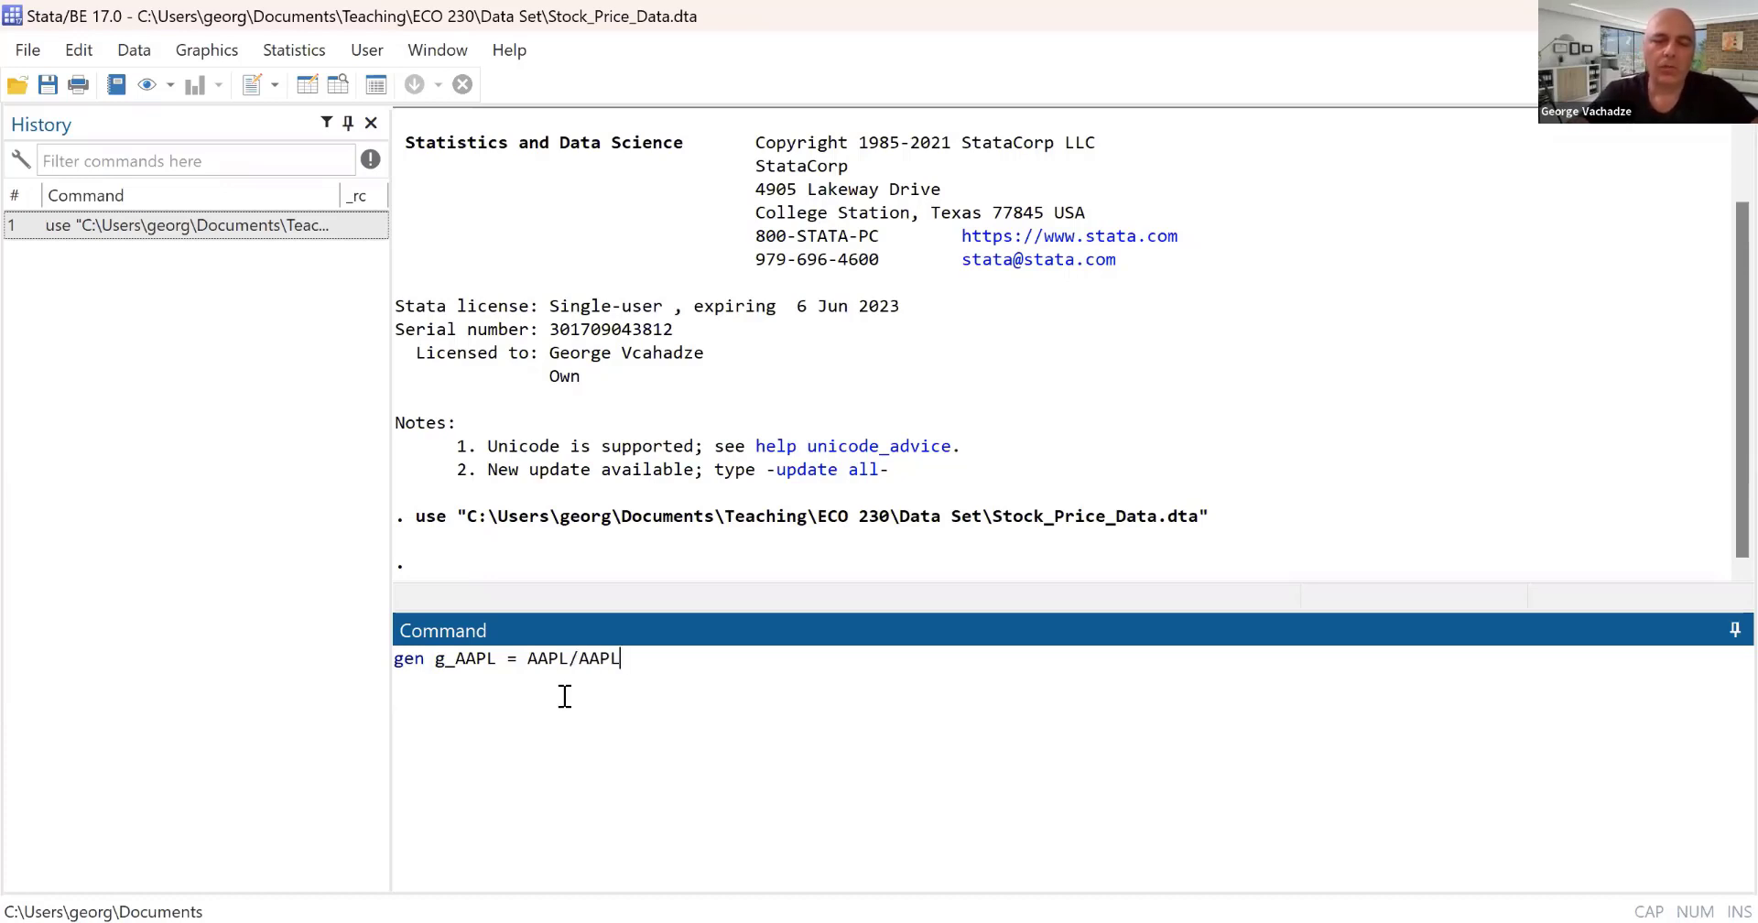
{"action": "type", "text": "[]_"}
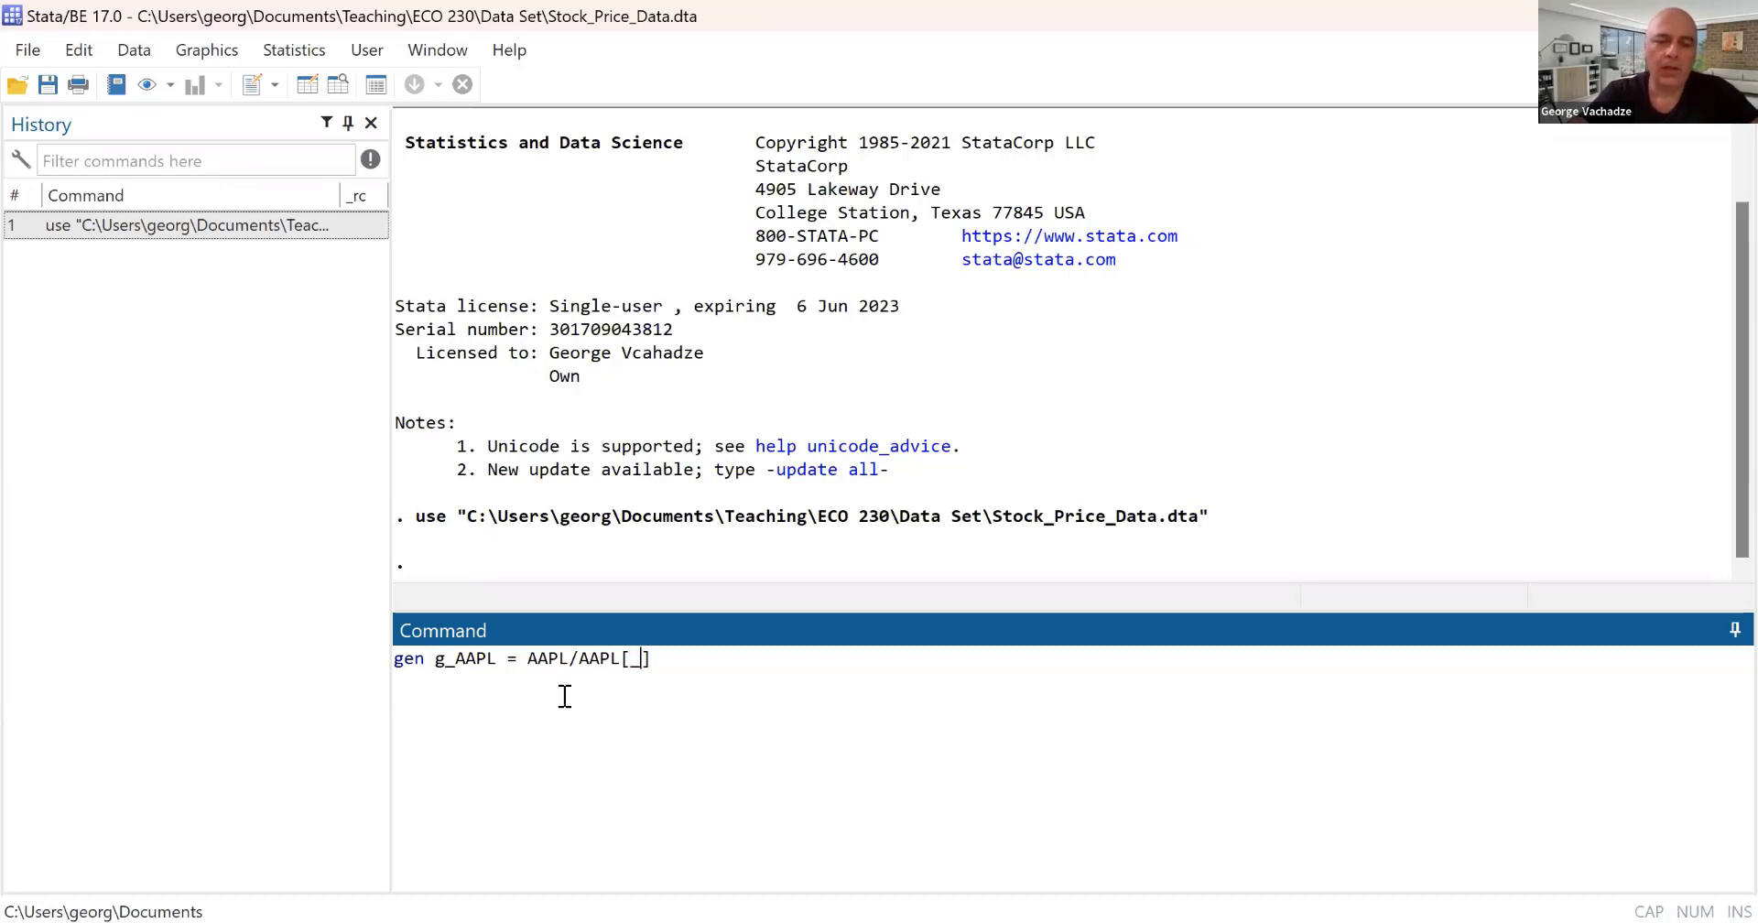
{"action": "type", "text": "n-1"}
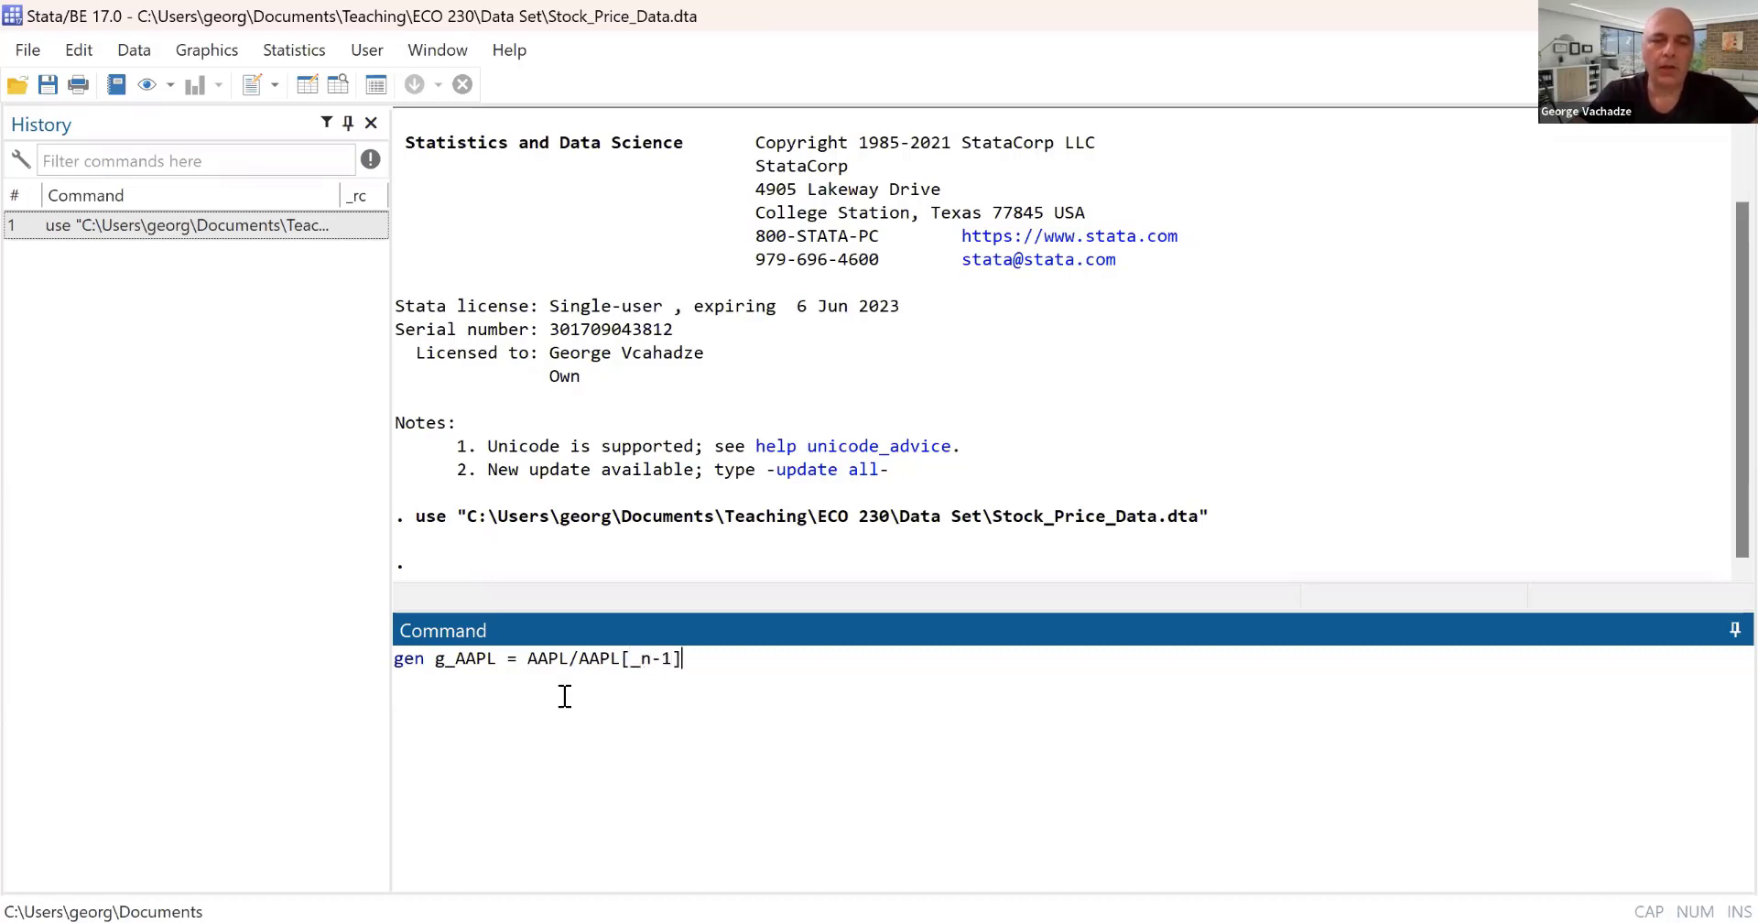
{"action": "type", "text": "-1"}
{"action": "key", "text": "Return"}
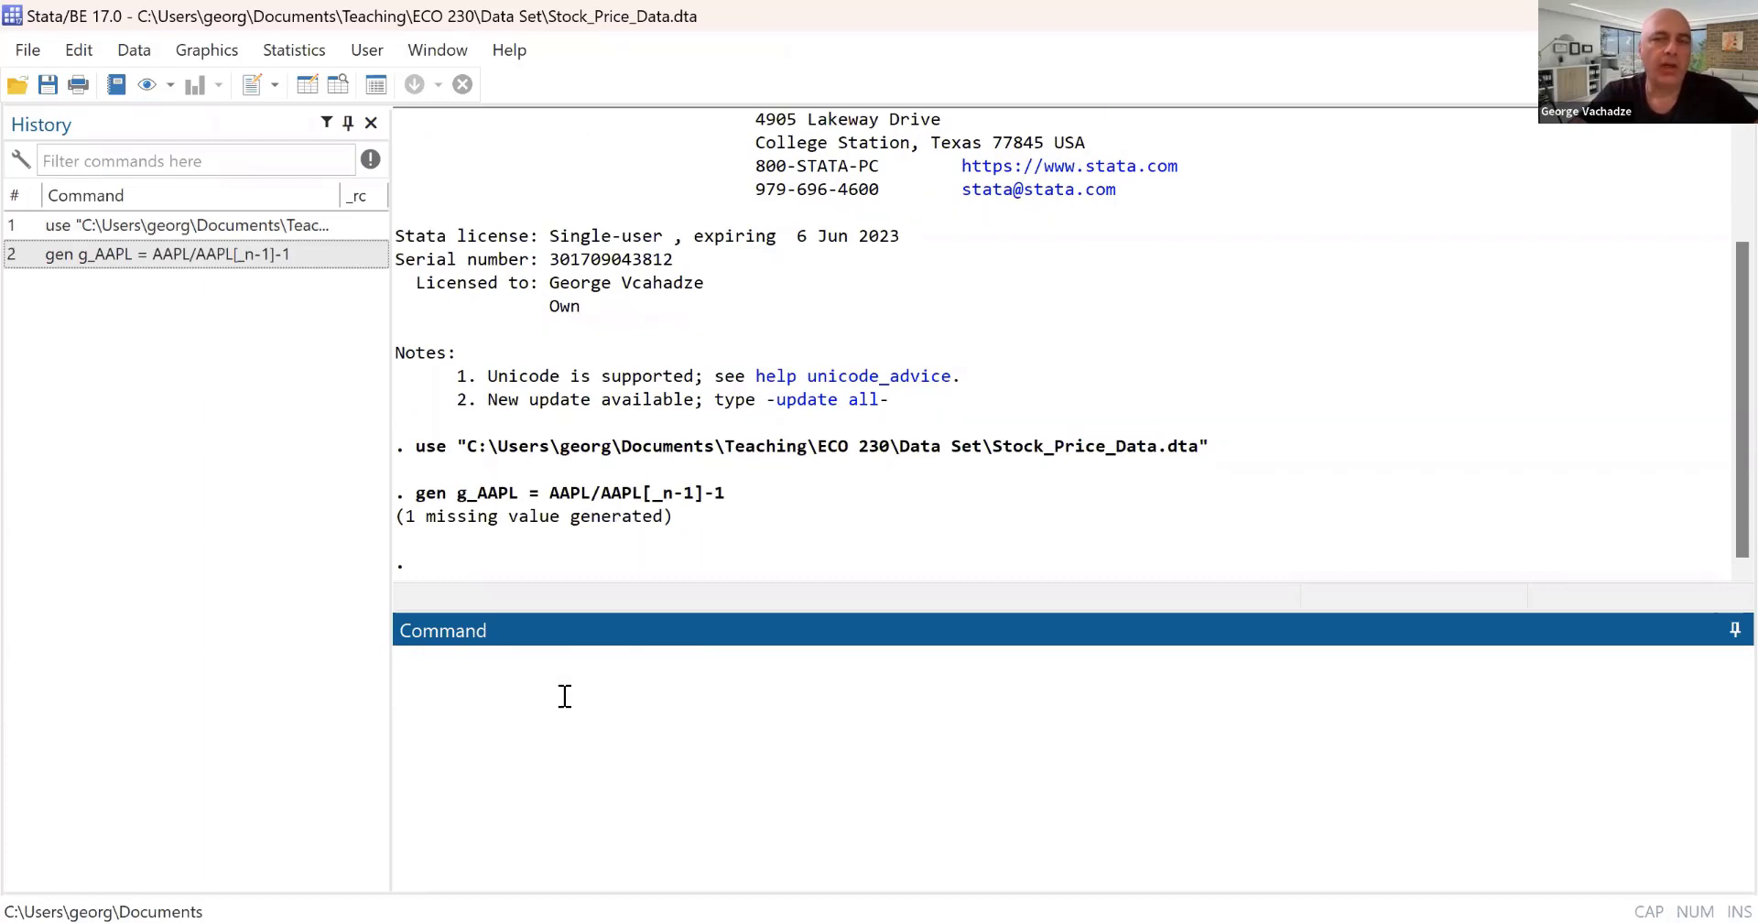
Create the Apple indicator variable p_AAPL with every value set to 0.
{"action": "type", "text": "g"}
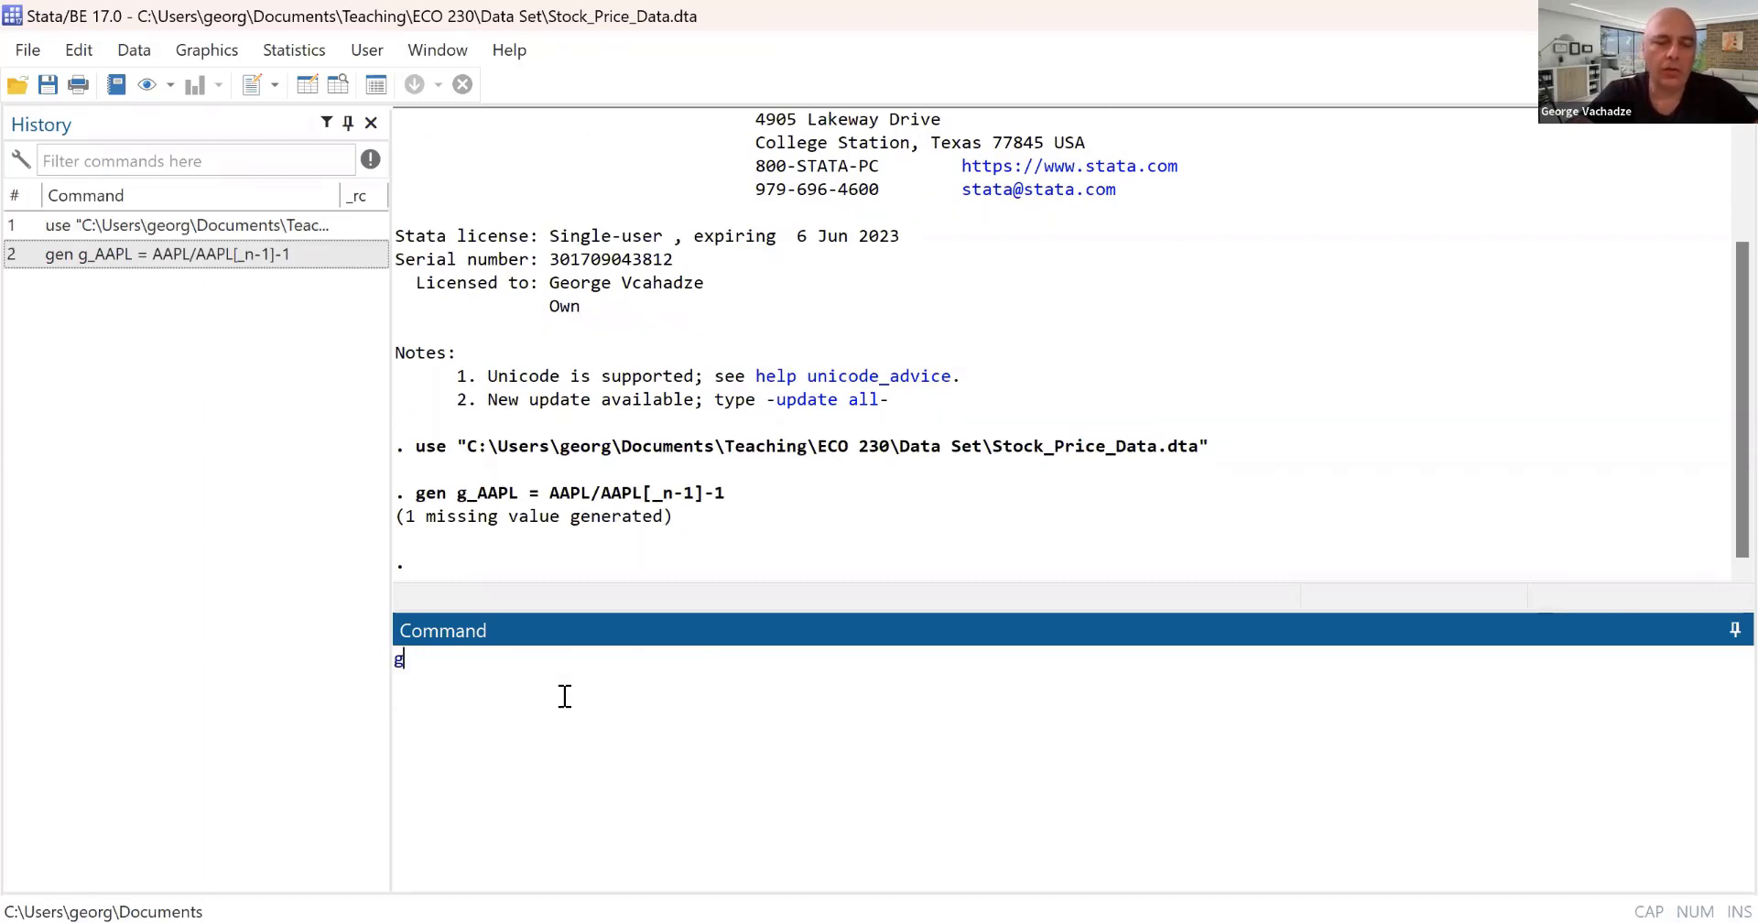
{"action": "type", "text": "e"}
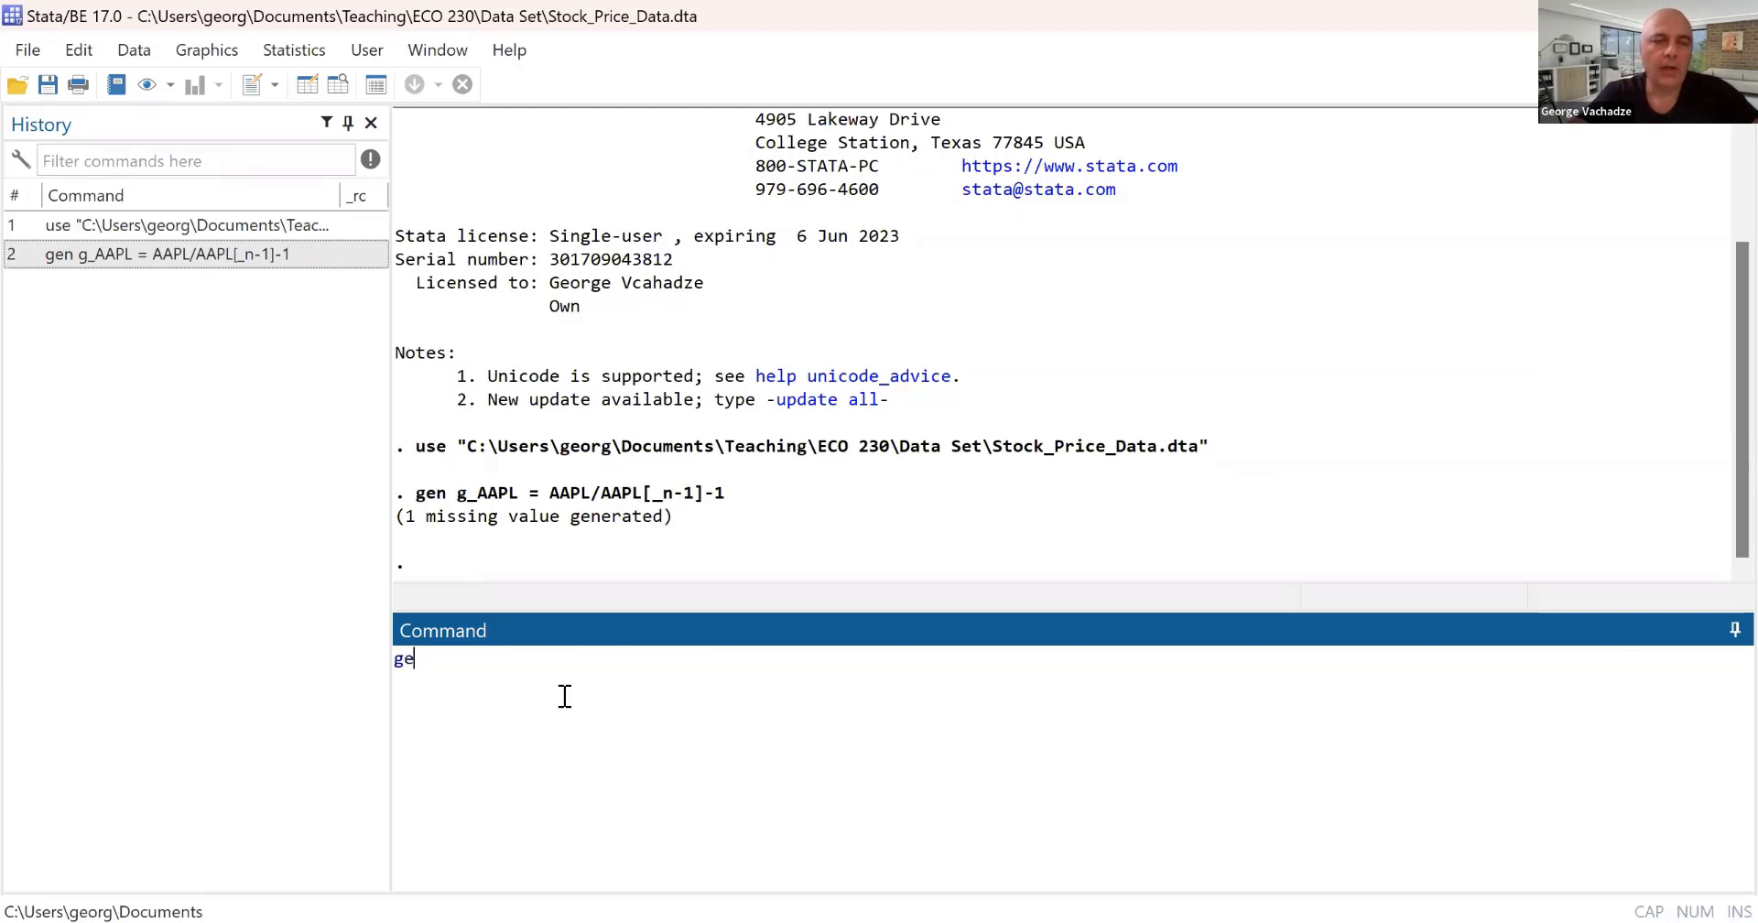
{"action": "type", "text": "n p_A"}
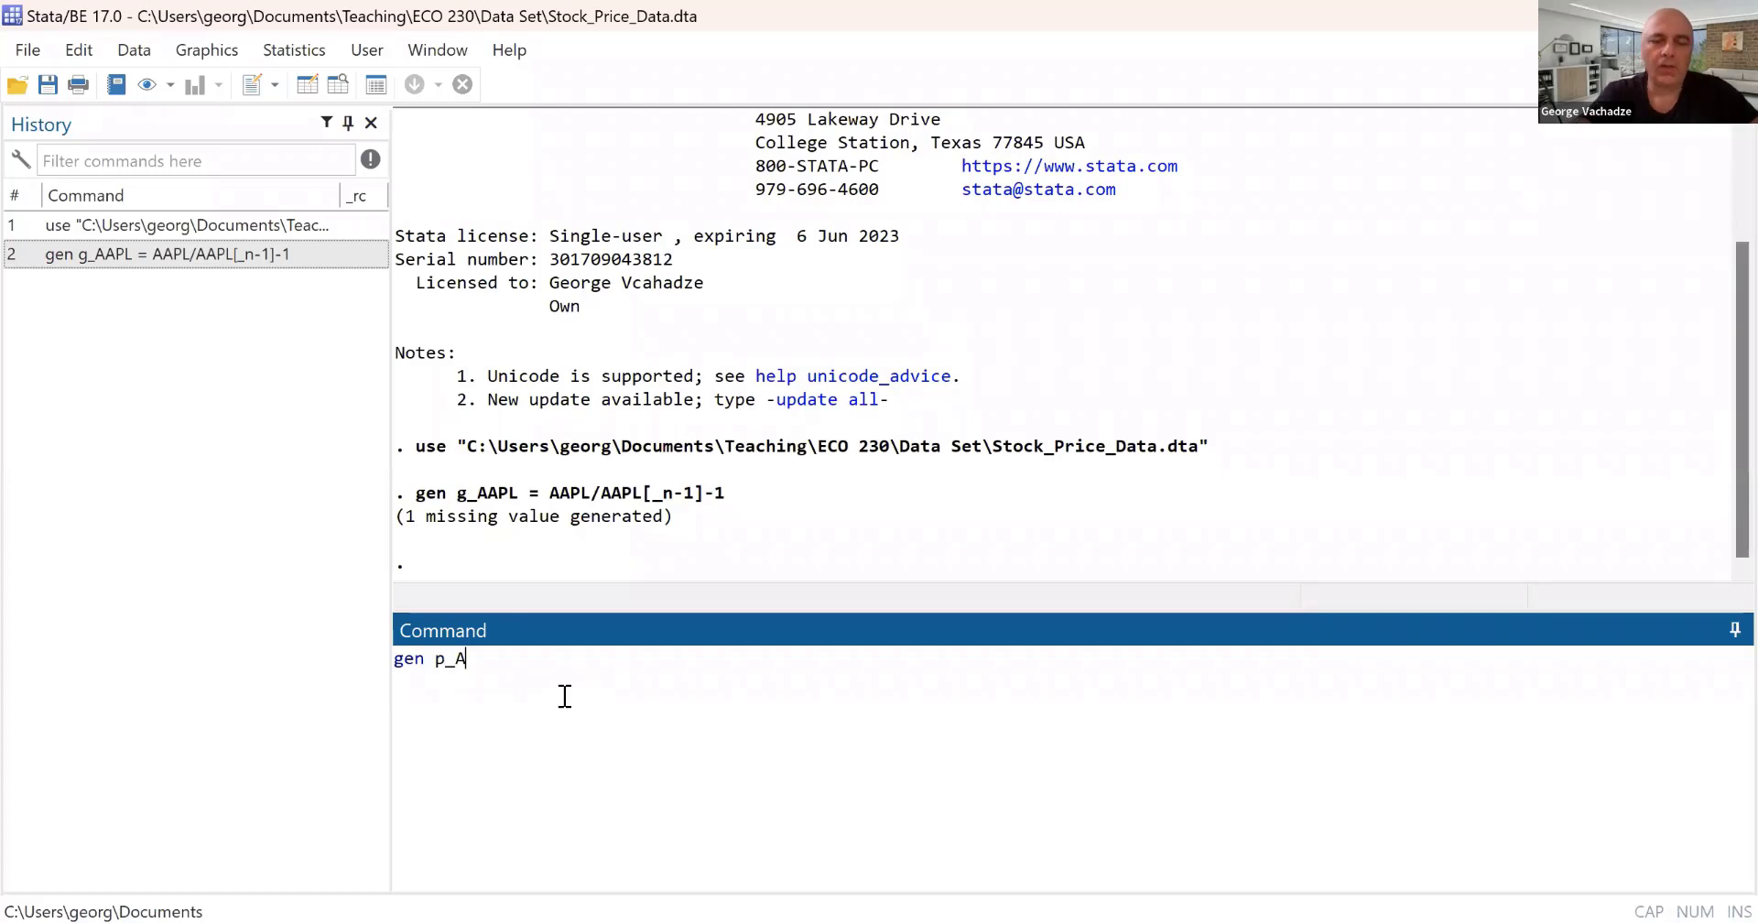
{"action": "type", "text": "APL = 0"}
{"action": "key", "text": "Return"}
Replace p_AAPL with 1 for the observations where g_AAPL is below 0.
{"action": "type", "text": "re"}
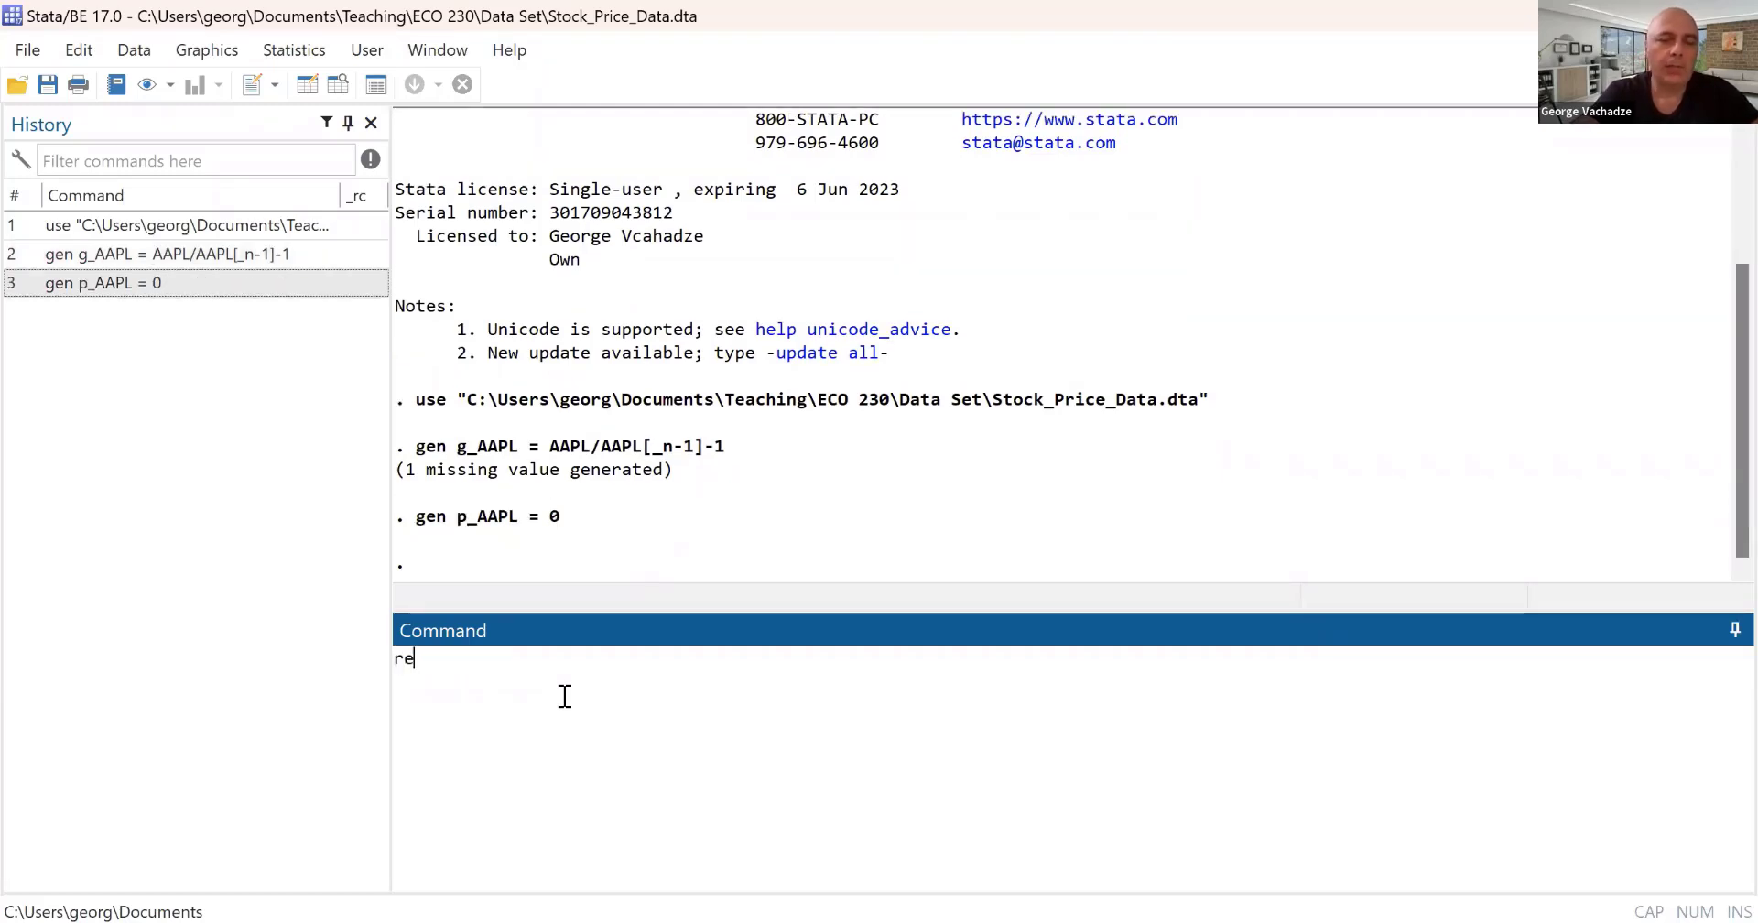
{"action": "type", "text": "place p"}
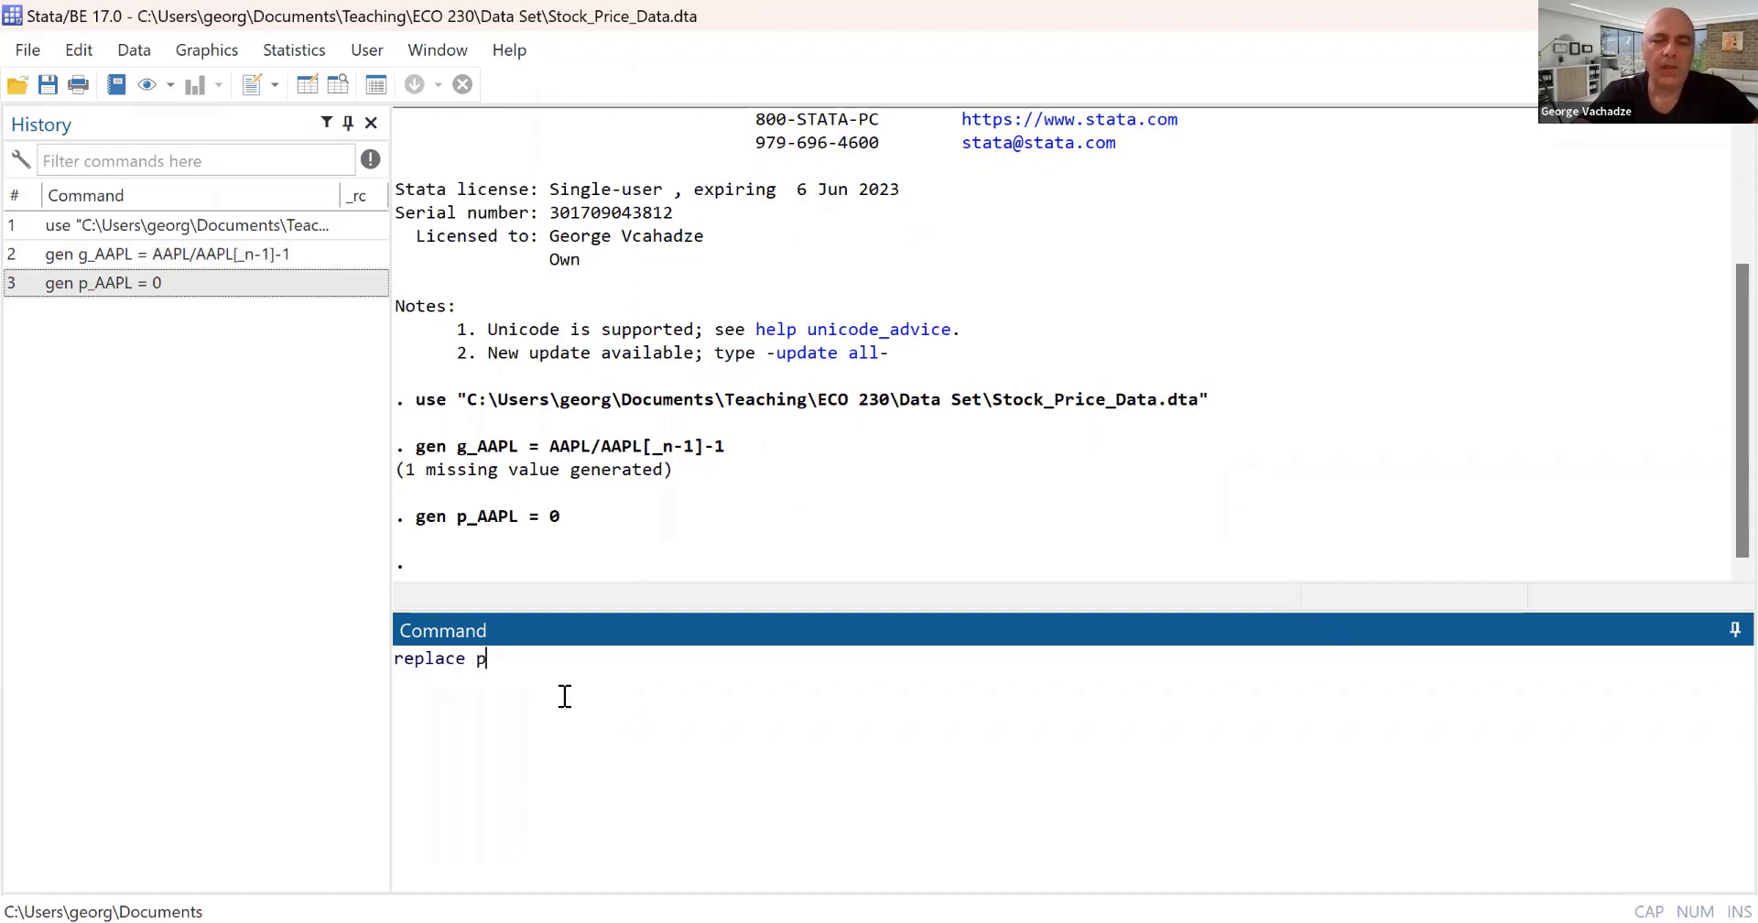
{"action": "type", "text": "_AAP"}
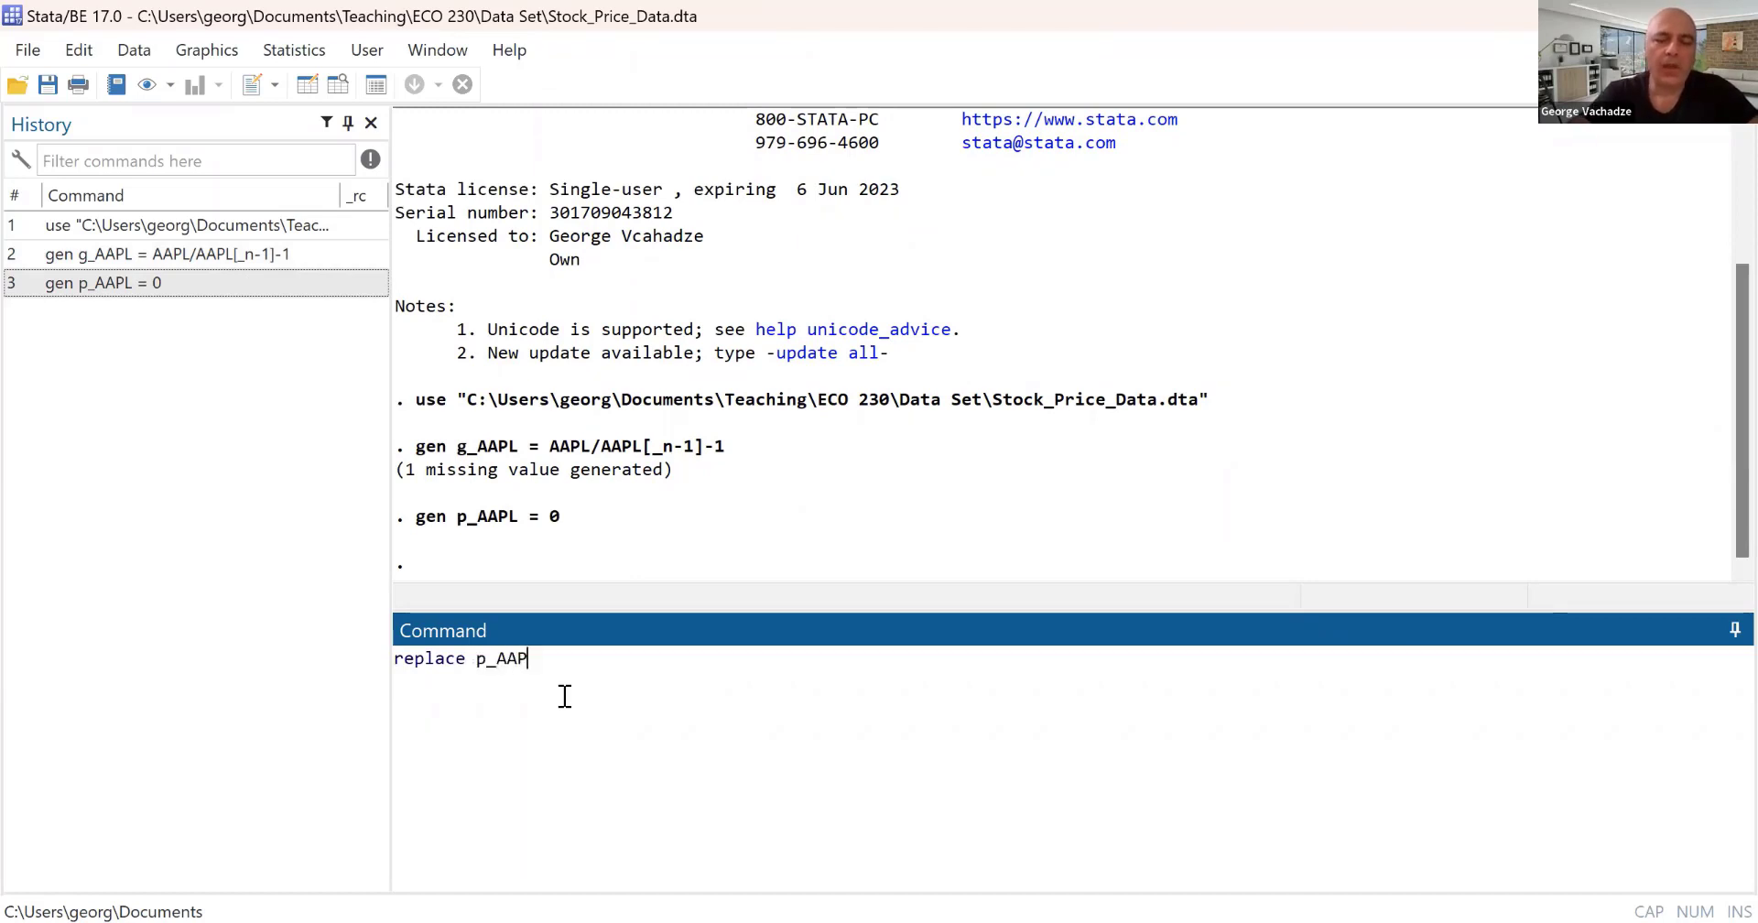
{"action": "type", "text": "L = 1 "}
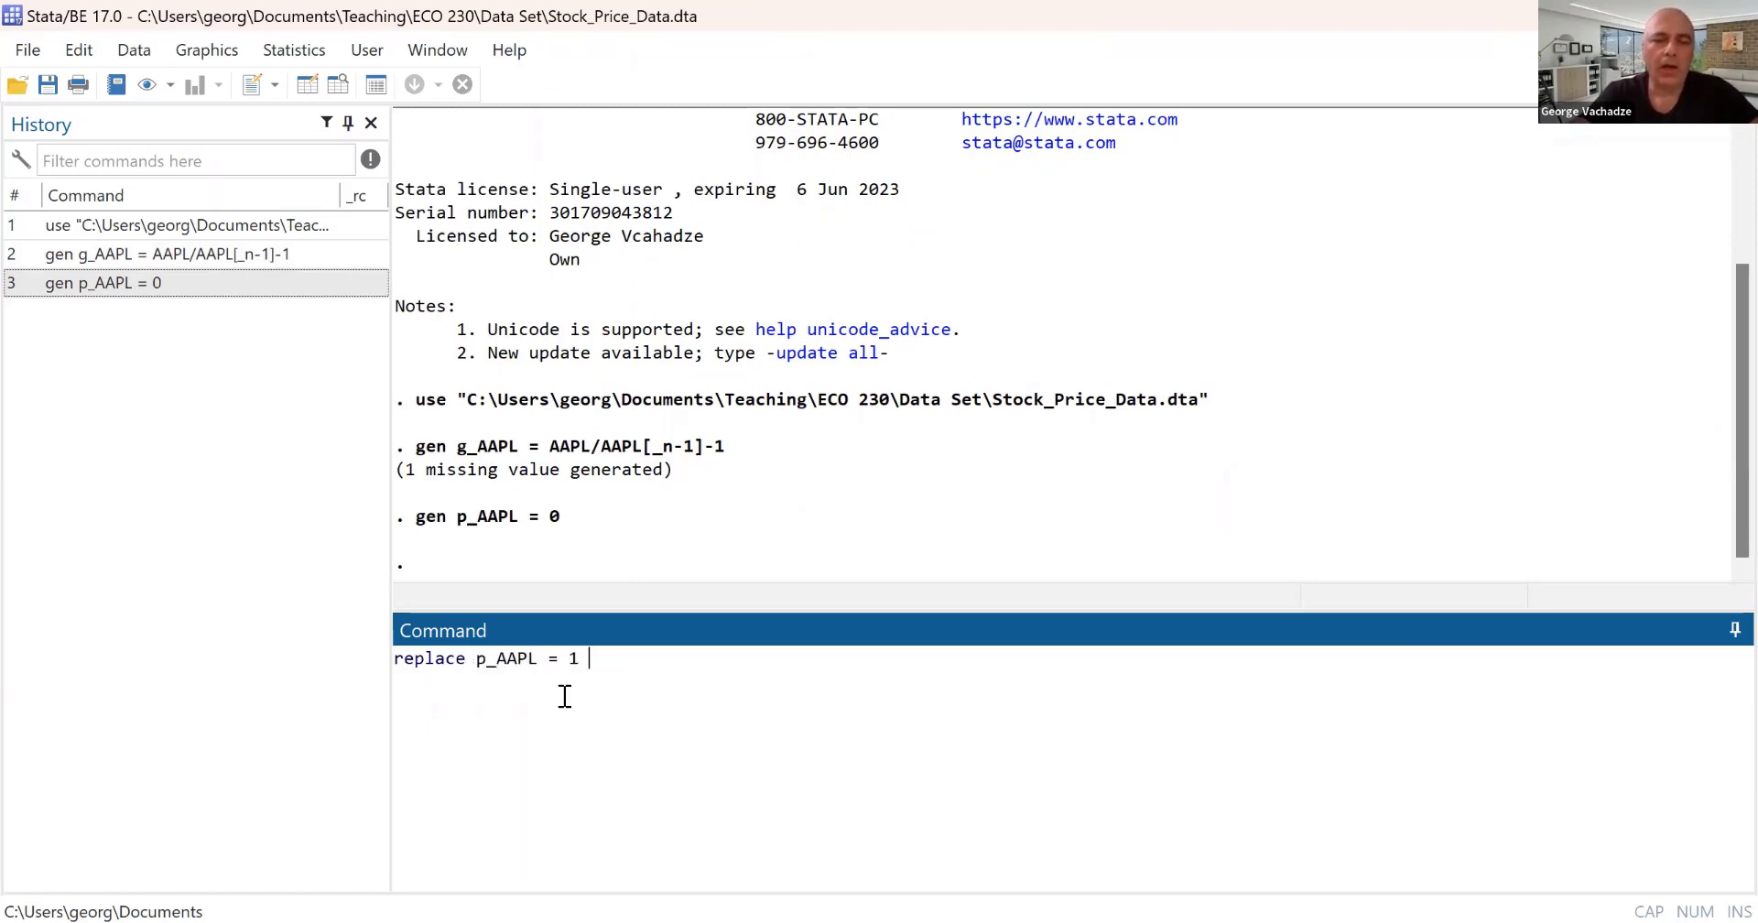
{"action": "type", "text": "if g"}
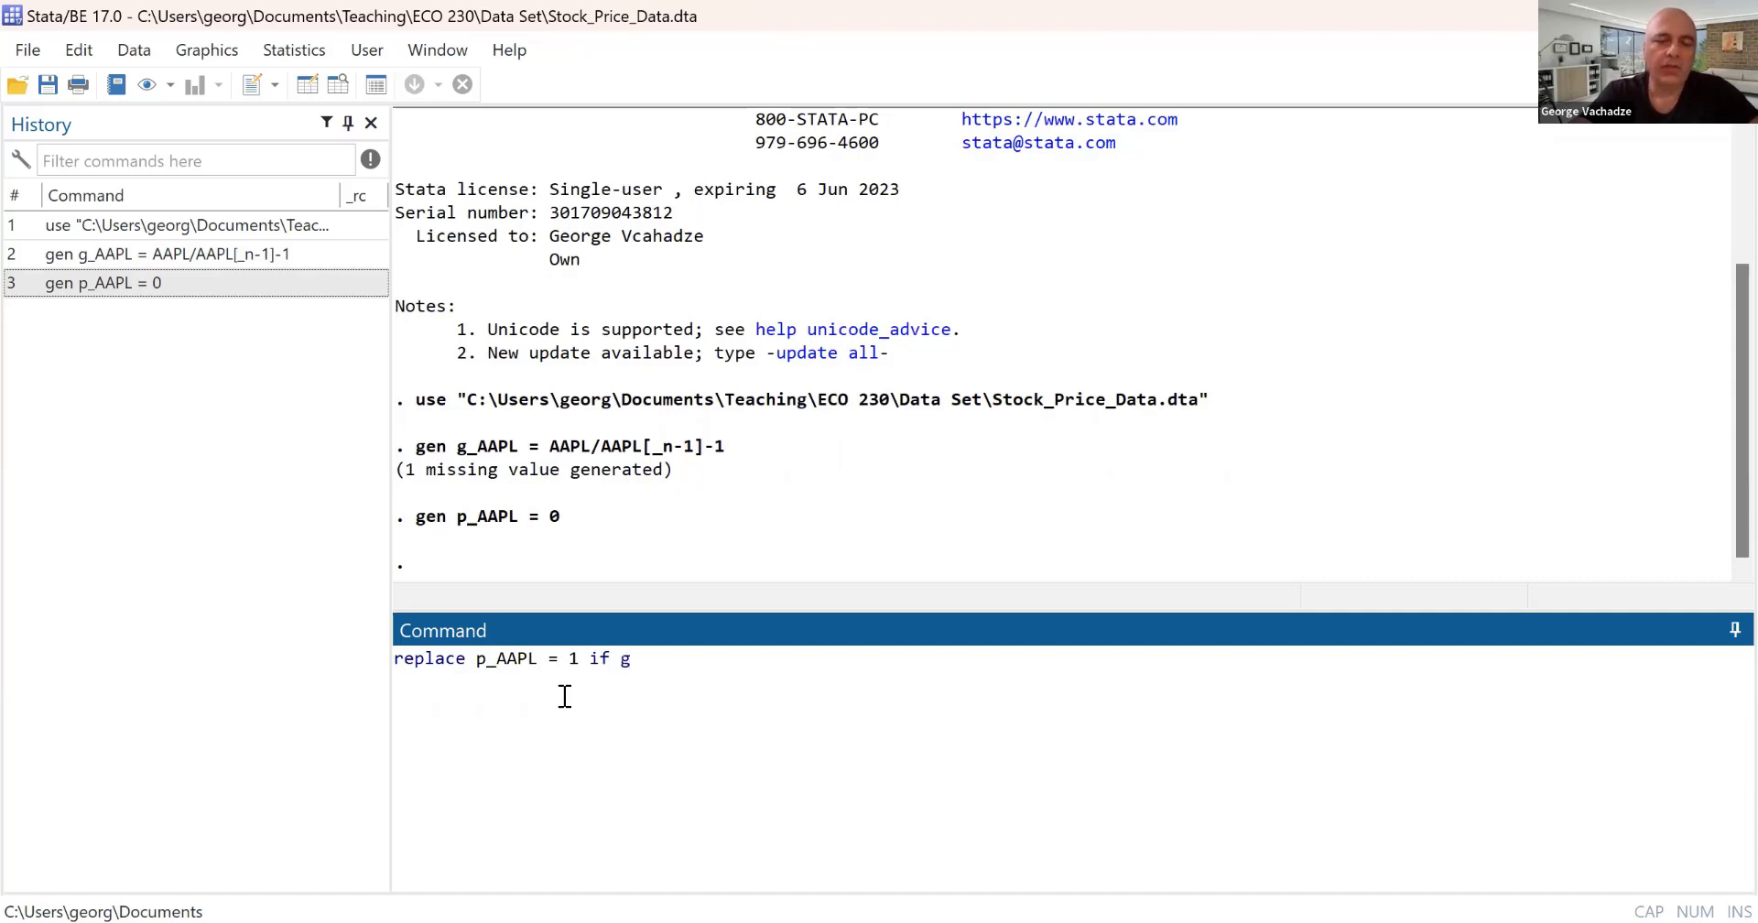
{"action": "type", "text": "_AAPL"}
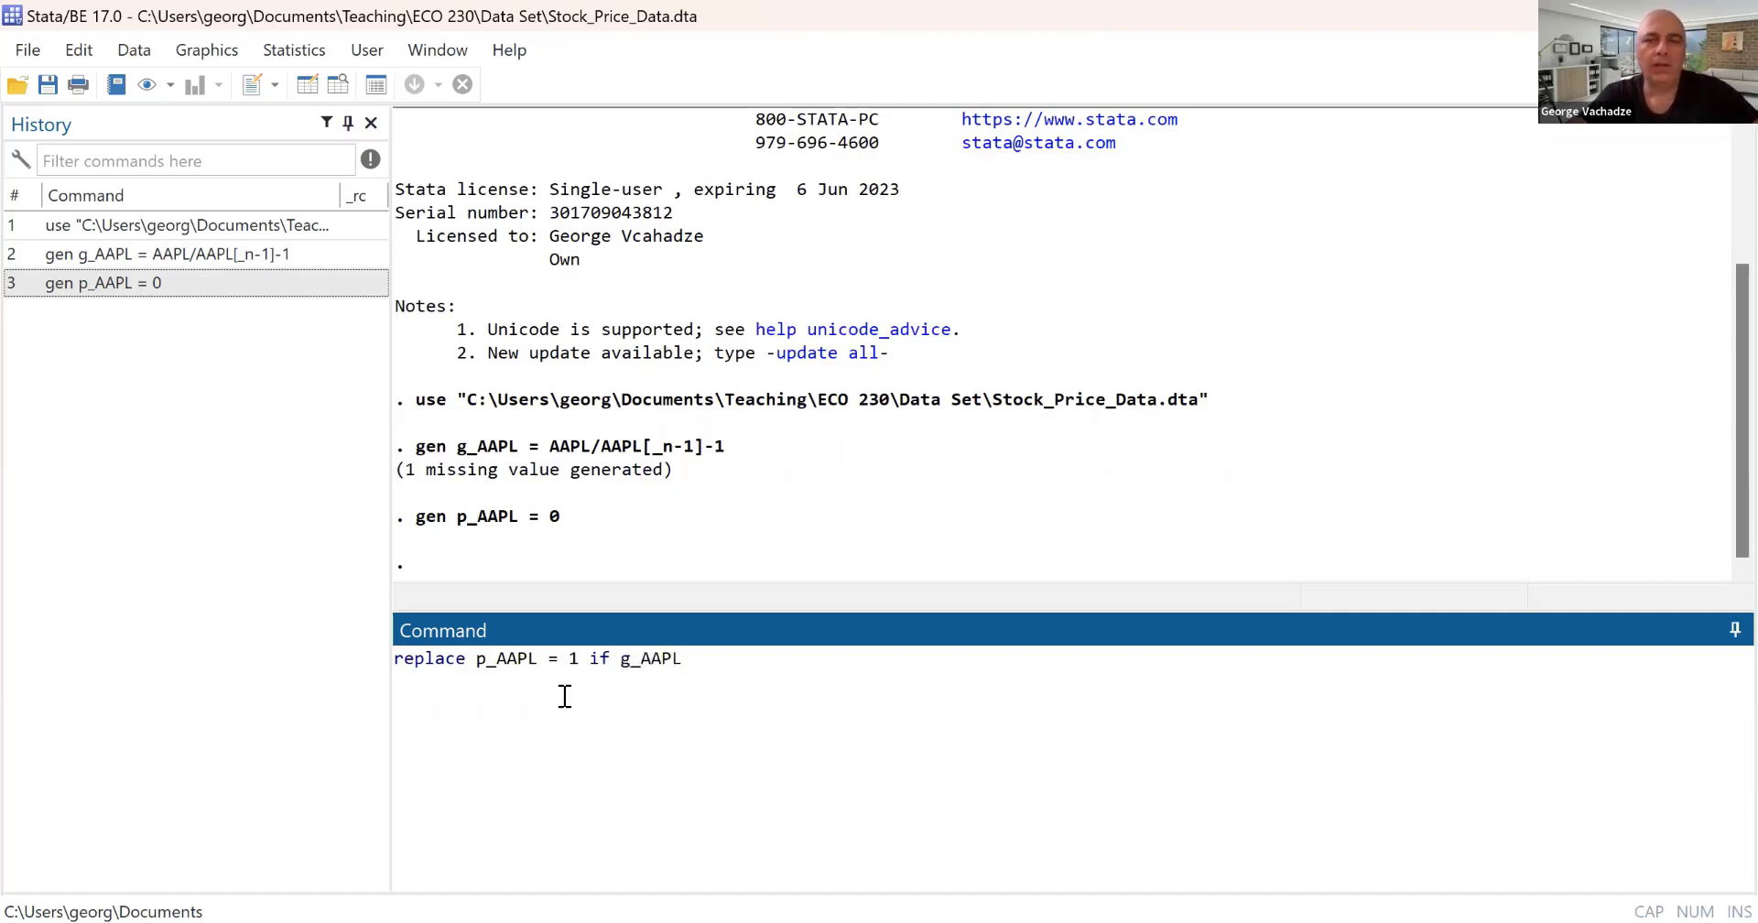
{"action": "type", "text": " < 0"}
{"action": "key", "text": "Return"}
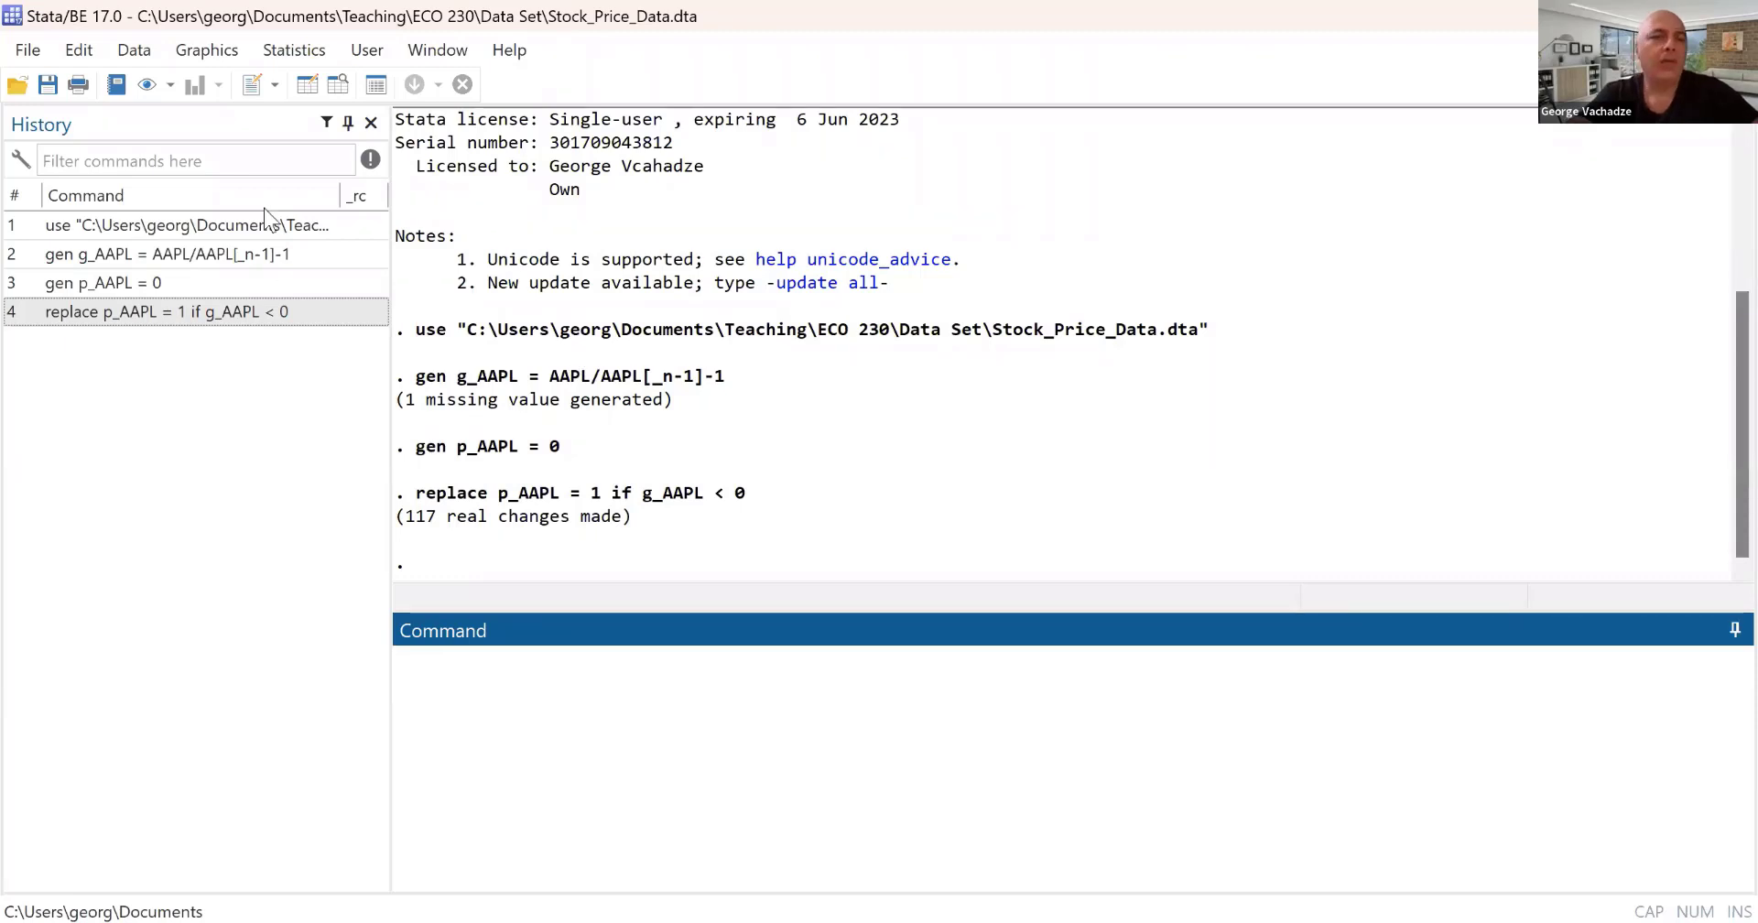
Recall the earlier g_AAPL growth command and change its new variable's name to g_MSFT.
{"action": "double_click", "coordinate": [231, 256]}
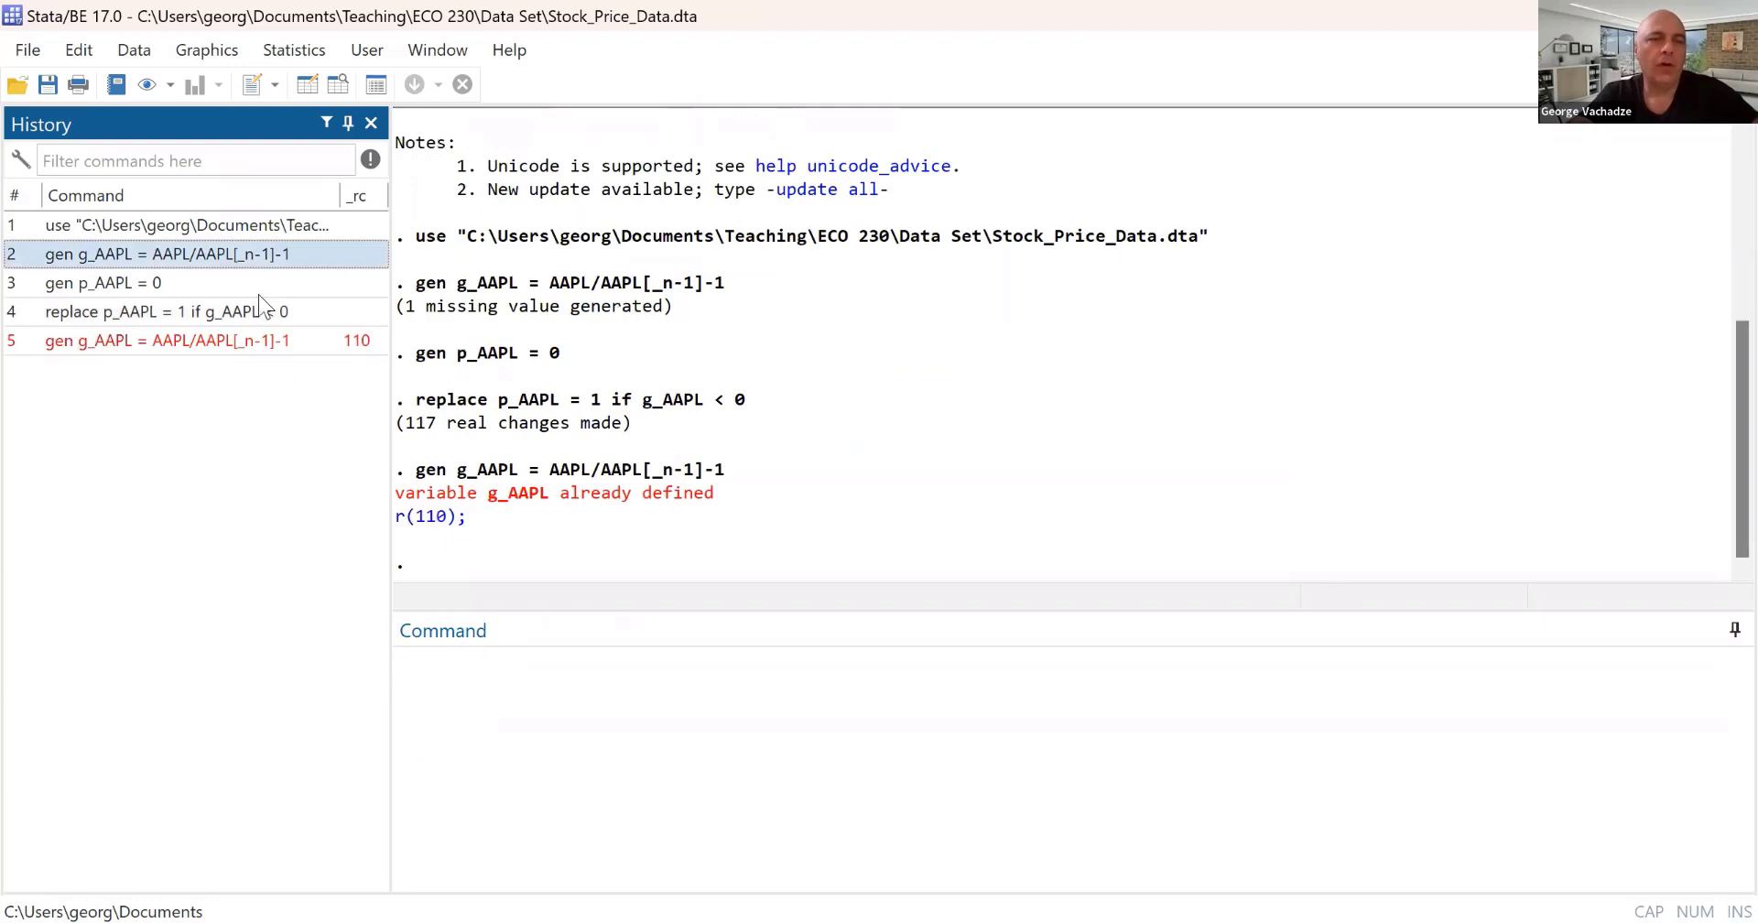
{"action": "left_click", "coordinate": [191, 261]}
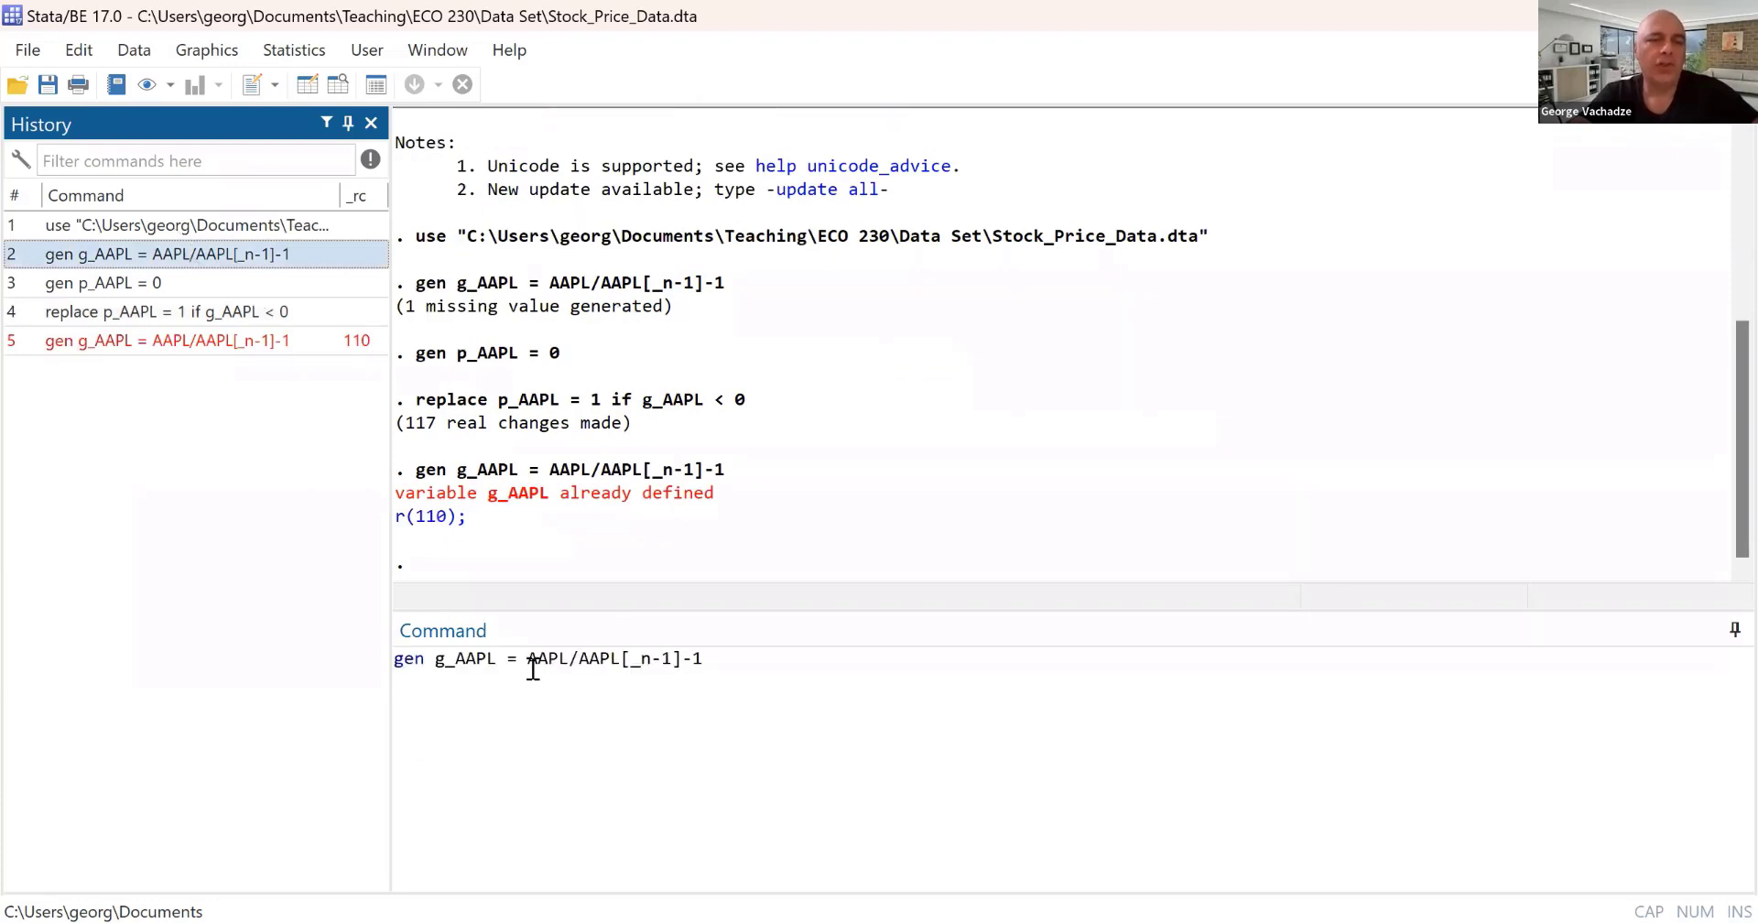
{"action": "left_click", "coordinate": [455, 657]}
{"action": "key", "text": "shift+Right"}
{"action": "key", "text": "shift+Right"}
{"action": "key", "text": "shift+Right"}
{"action": "key", "text": "shift+Right"}
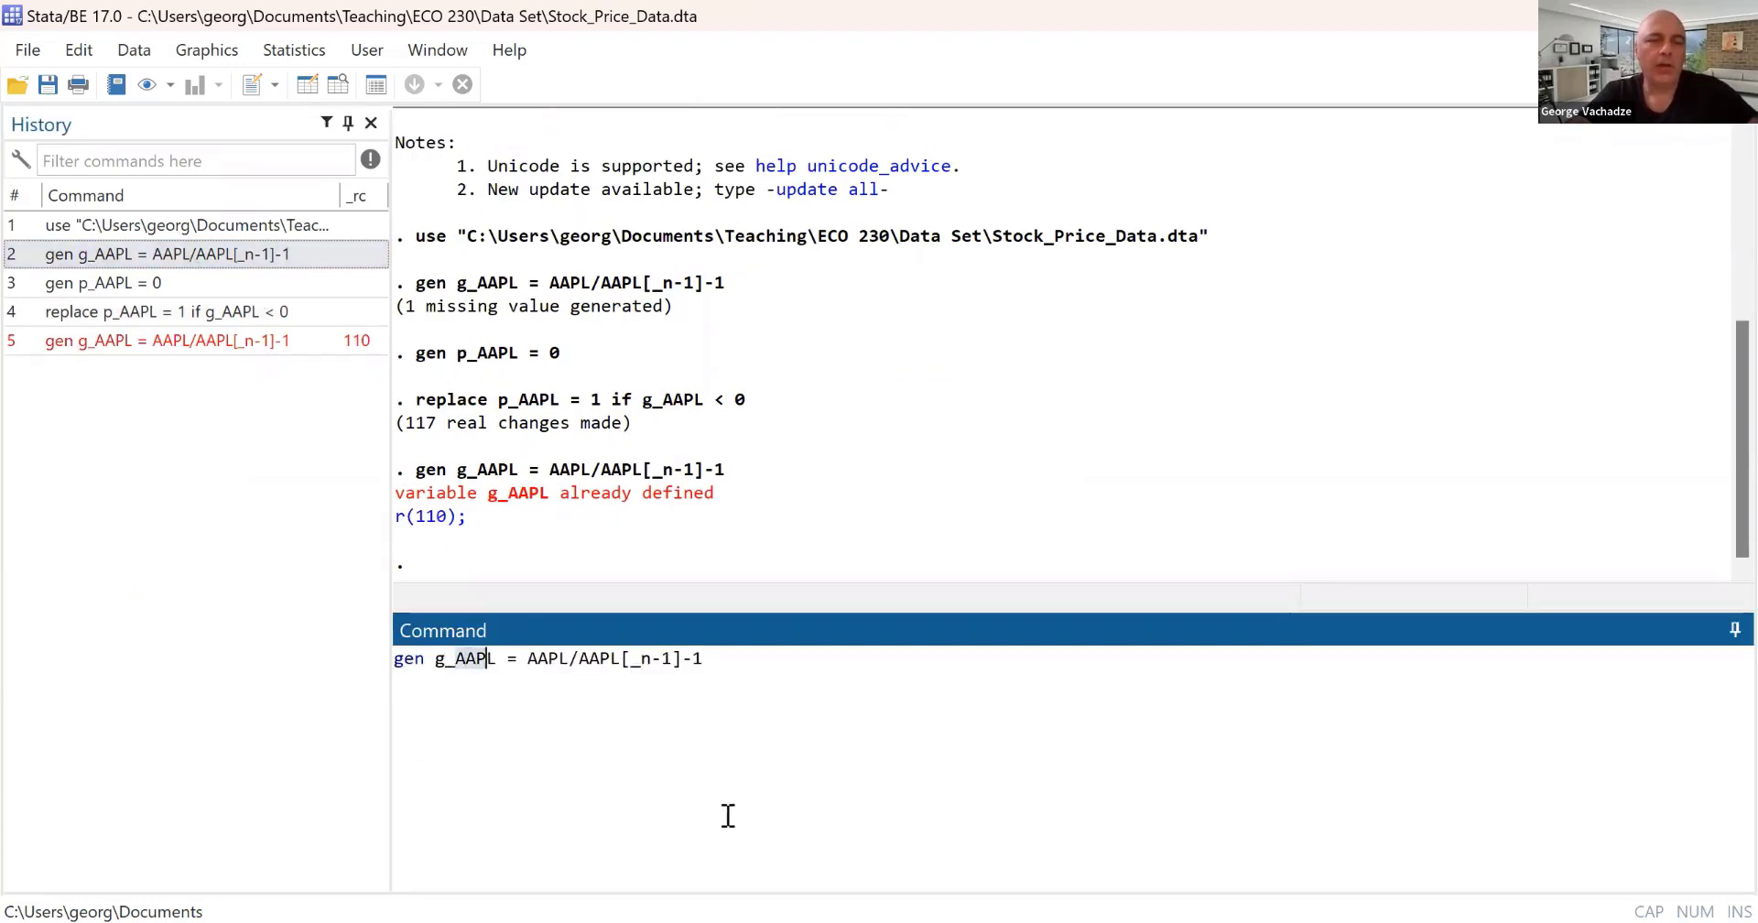
{"action": "type", "text": "MSFT"}
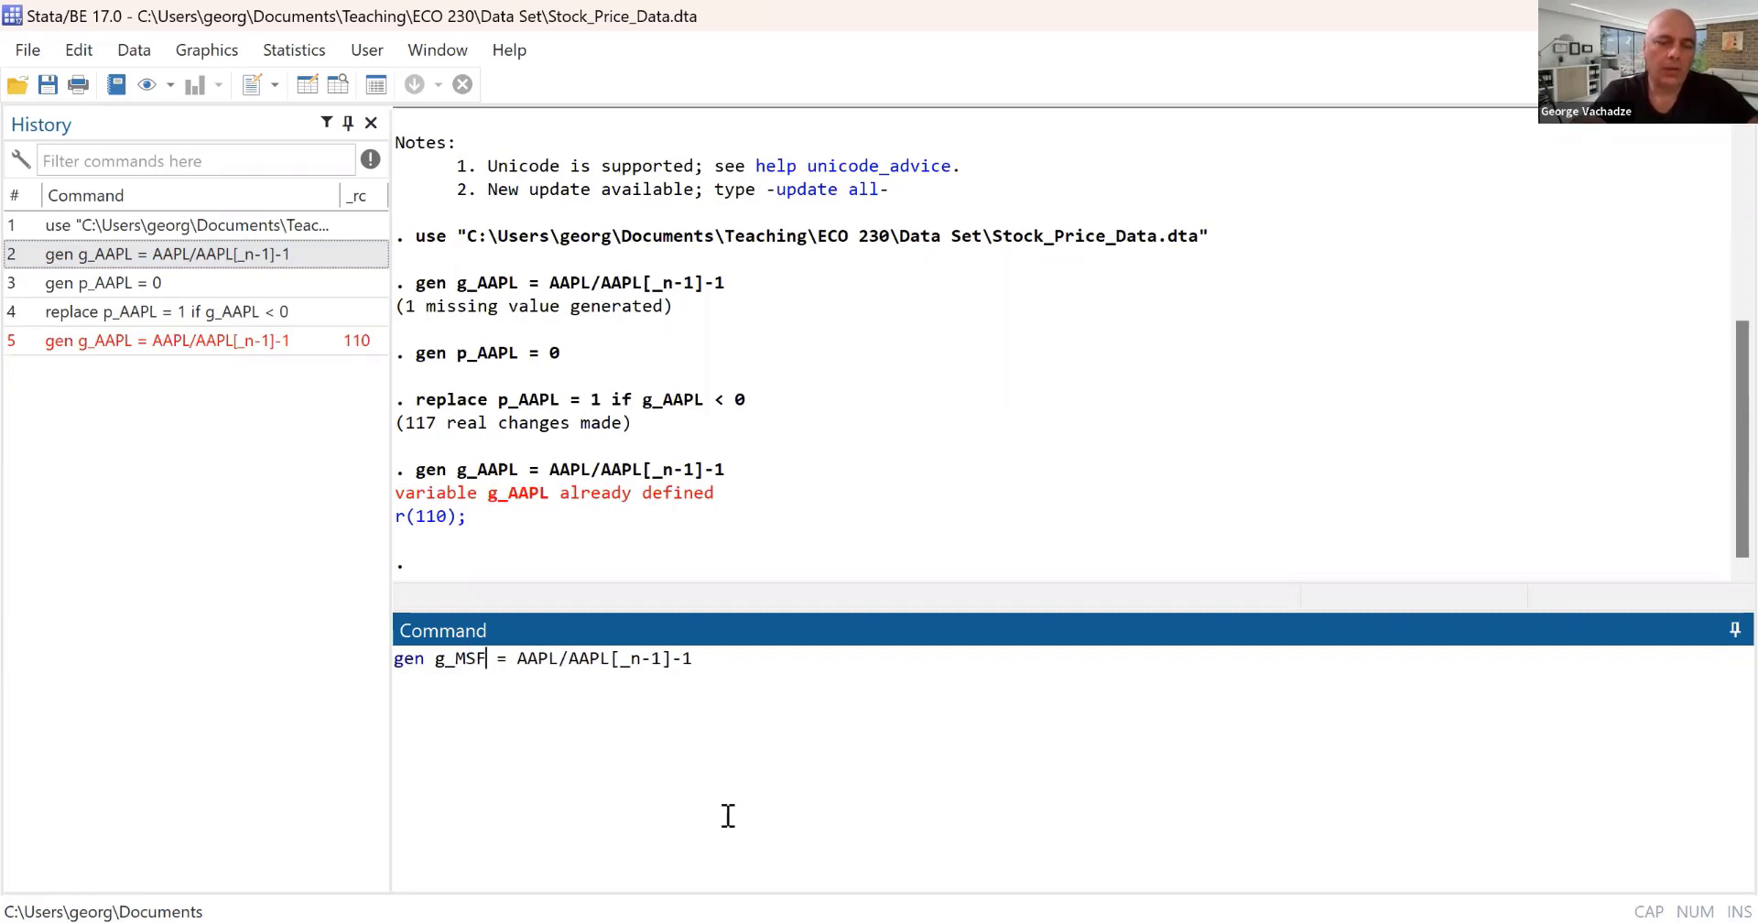
Swap both AAPL terms in the recalled formula for MSFT and run gen g_MSFT = MSFT/MSFT[_n-1]-1.
{"action": "key", "text": "Right"}
{"action": "key", "text": "Right"}
{"action": "key", "text": "Right"}
{"action": "key", "text": "shift+Right"}
{"action": "key", "text": "shift+Right"}
{"action": "key", "text": "shift+Right"}
{"action": "key", "text": "shift+Right"}
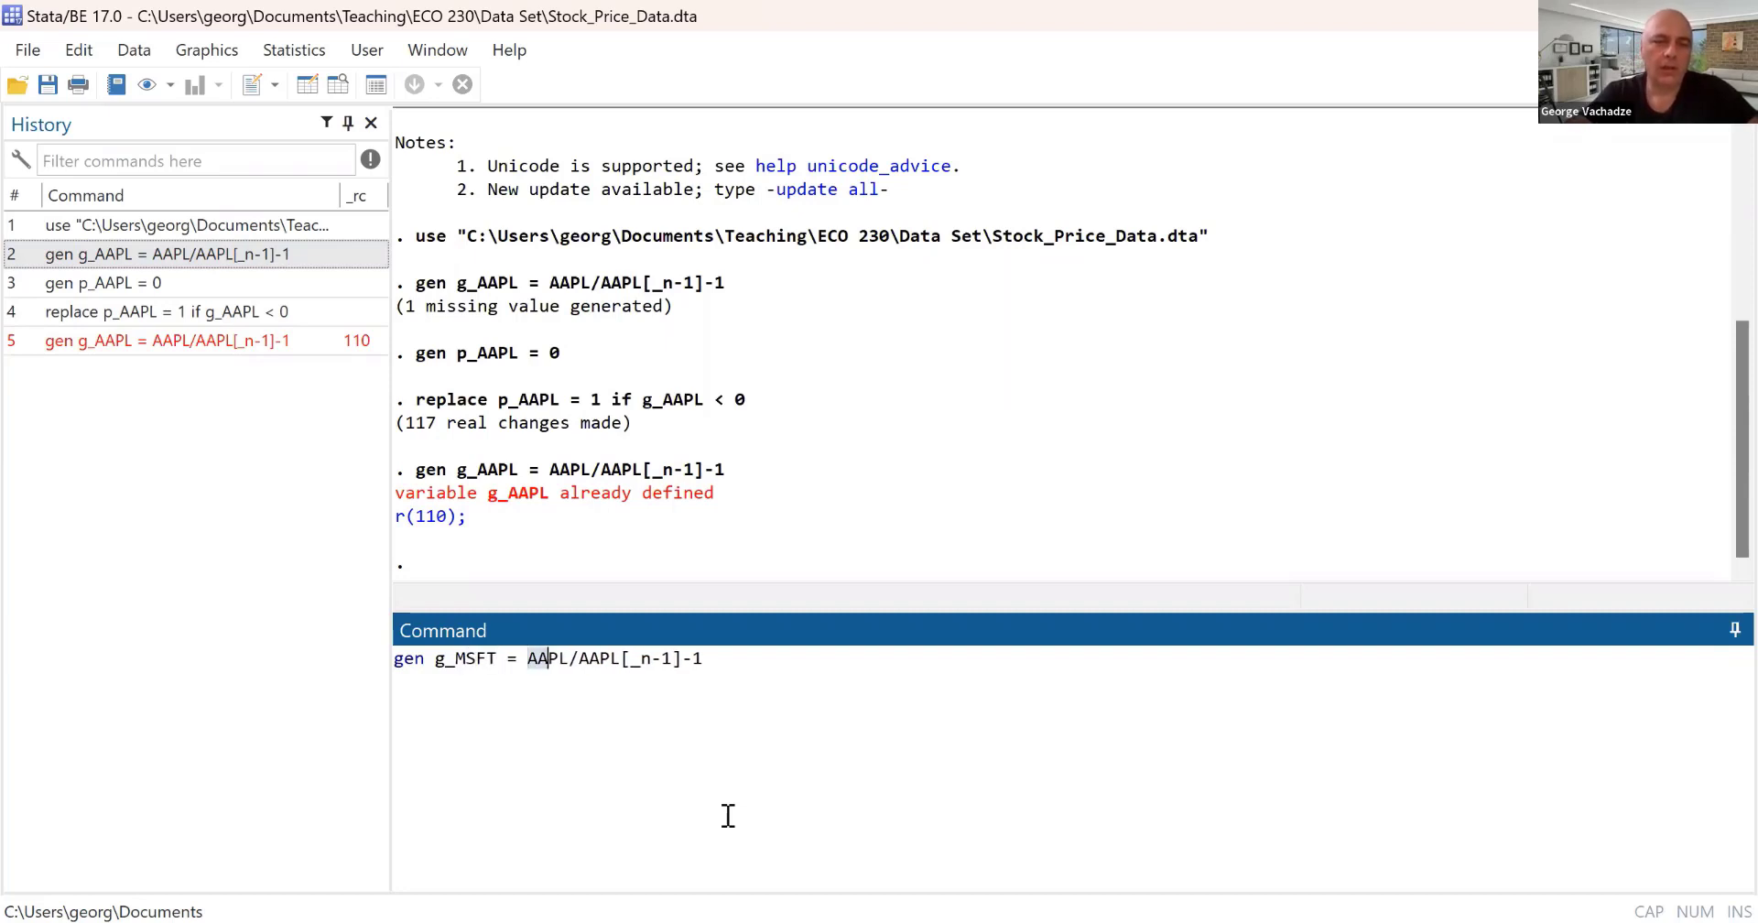
{"action": "type", "text": "MSFT"}
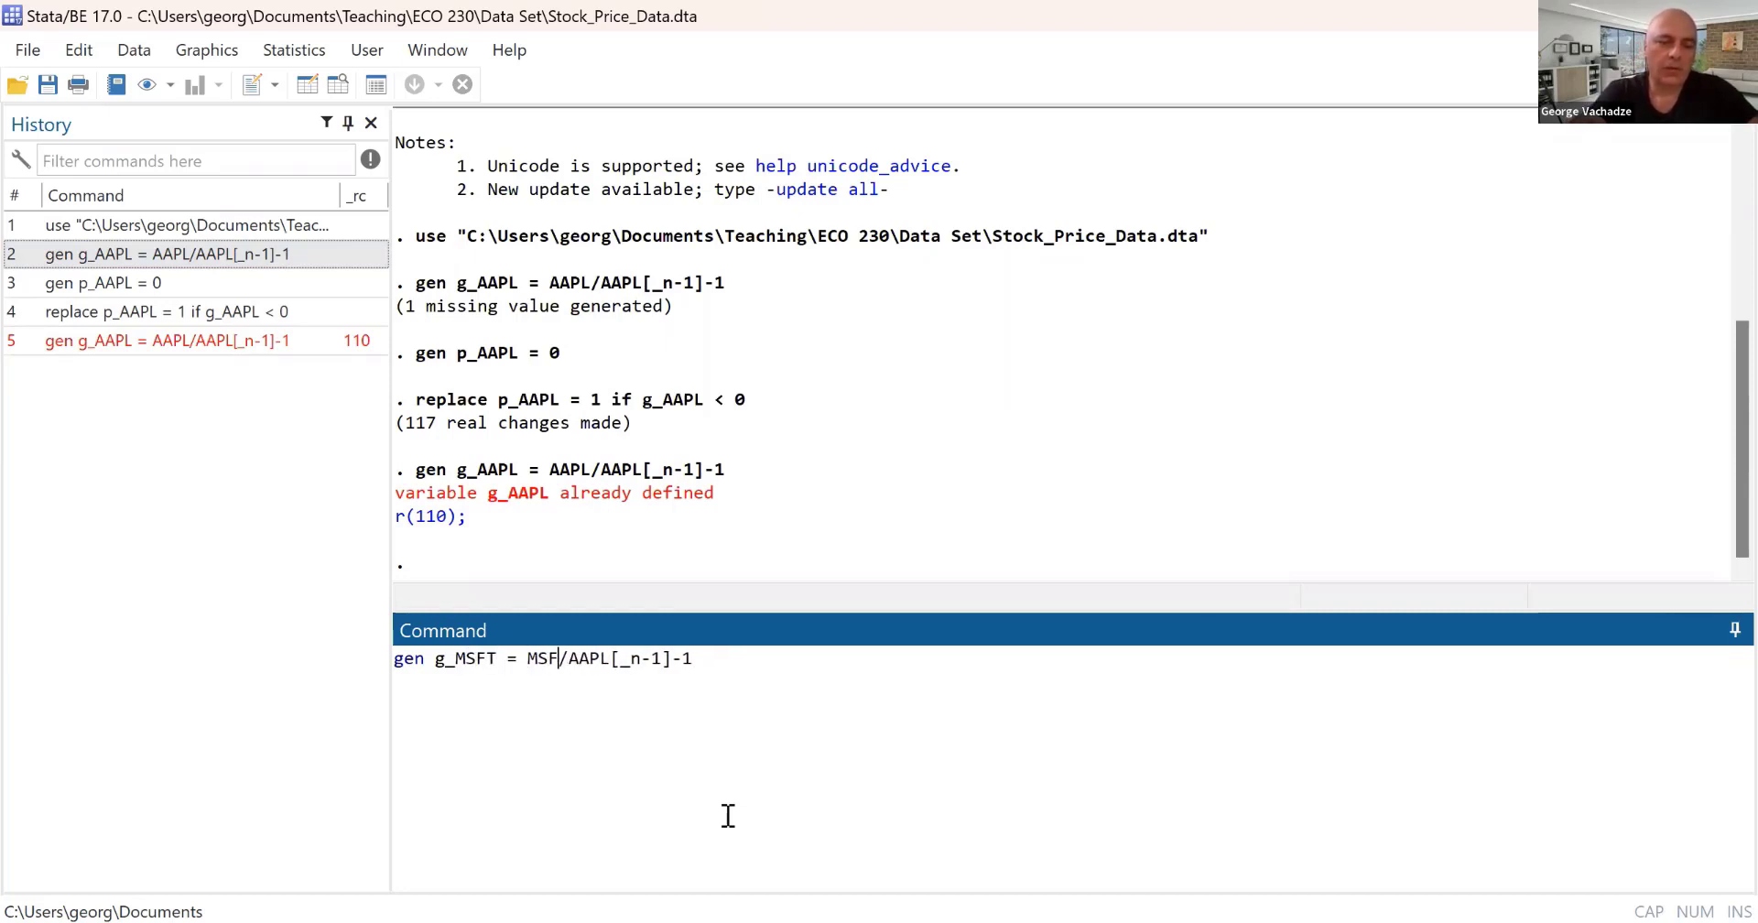
{"action": "key", "text": "Right"}
{"action": "key", "text": "shift+Right"}
{"action": "key", "text": "shift+Right"}
{"action": "key", "text": "shift+Right"}
{"action": "key", "text": "shift+Right"}
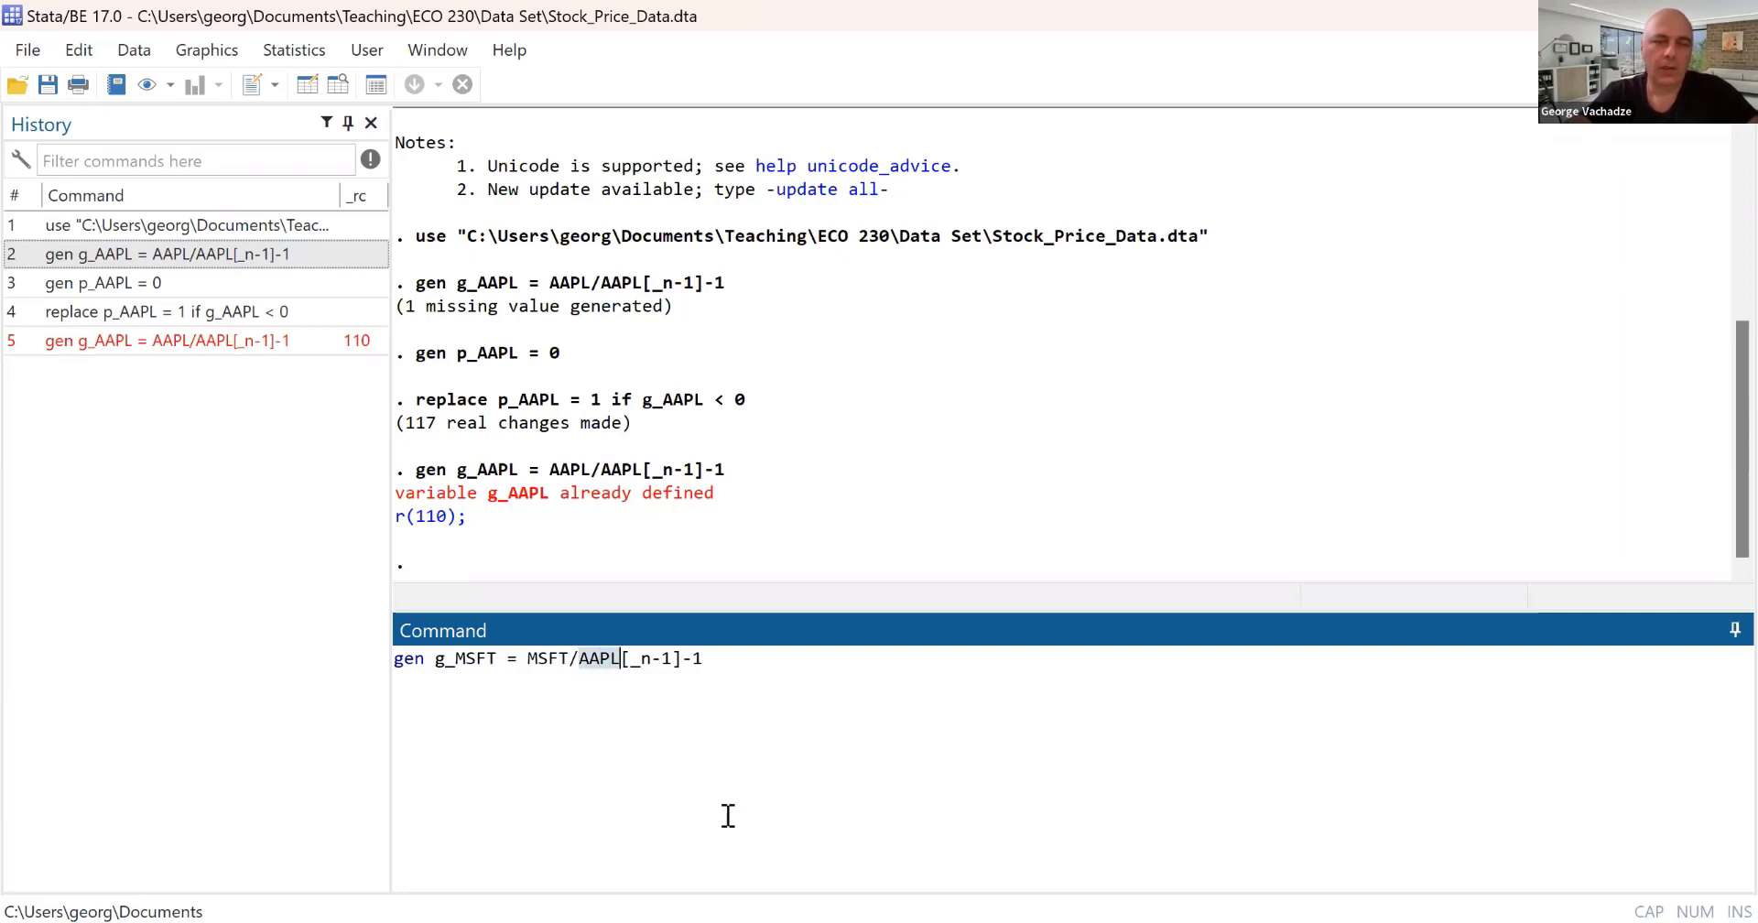
{"action": "type", "text": "MSFT"}
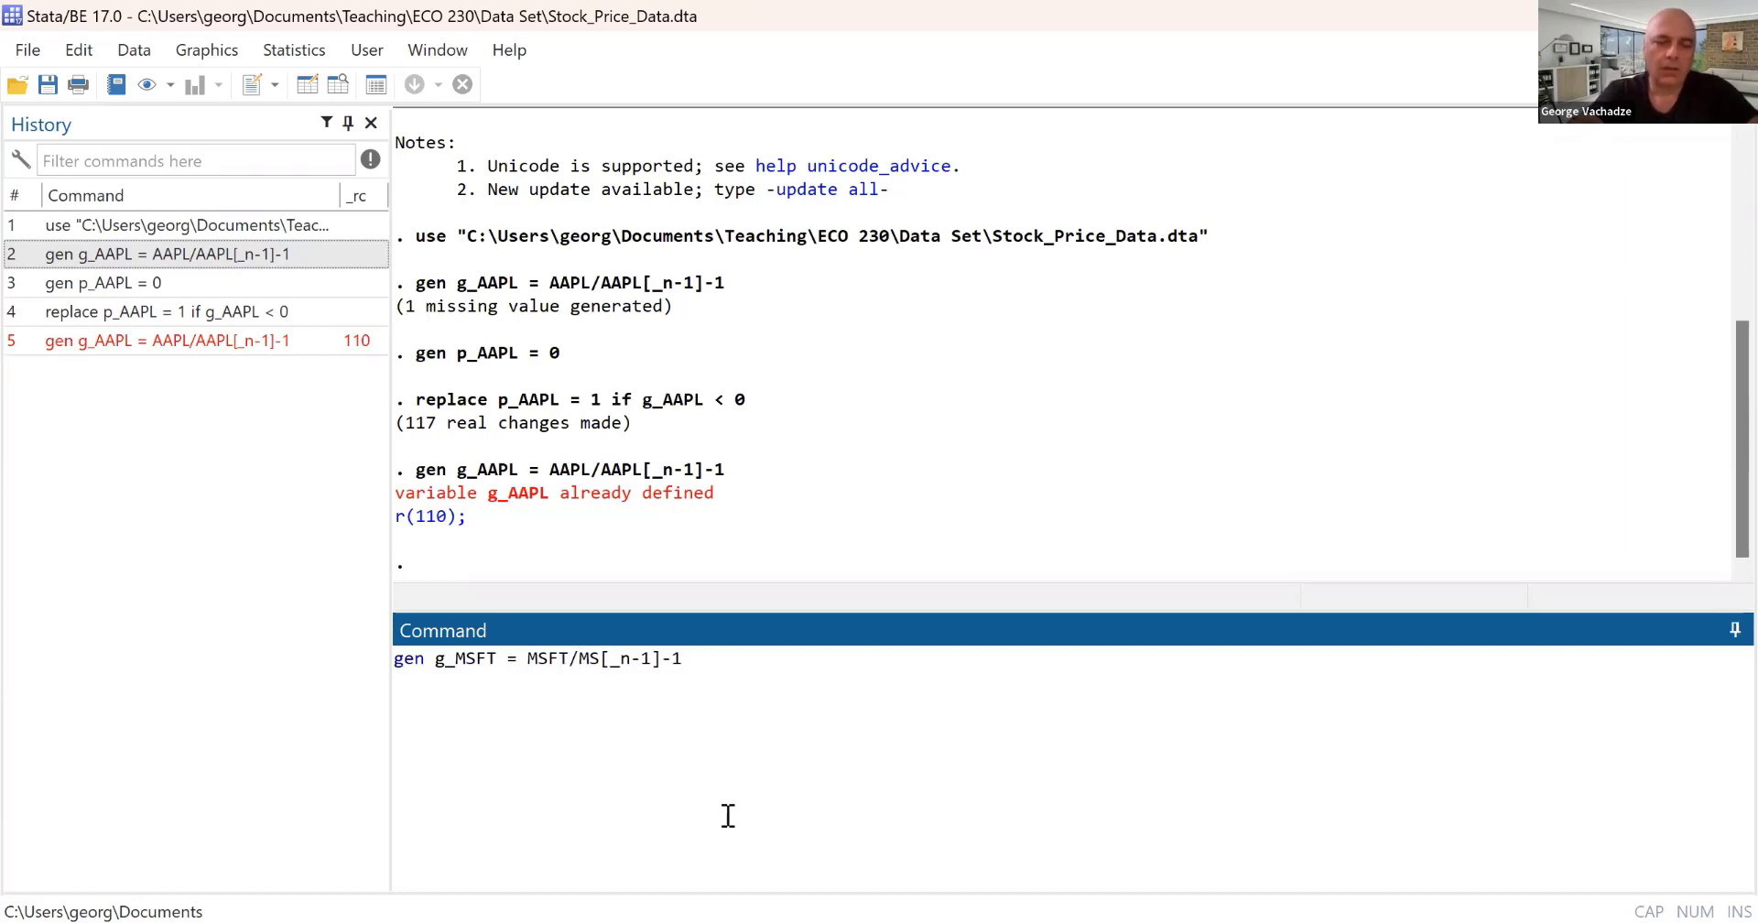
{"action": "key", "text": "Return"}
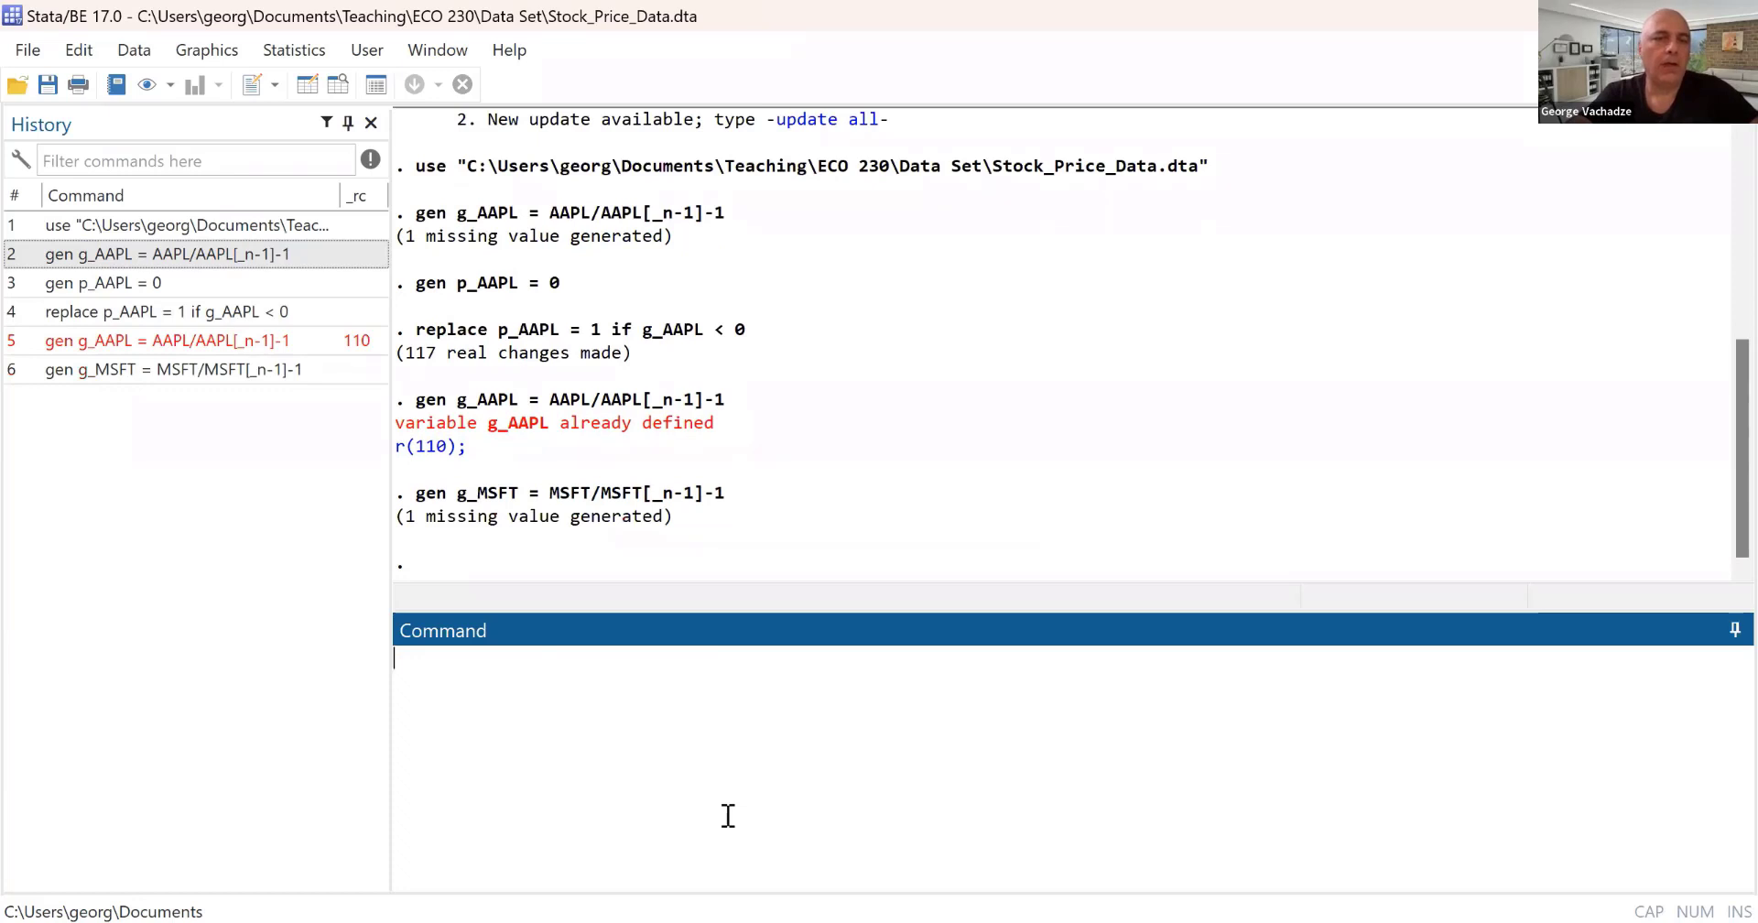
Reuse the earlier p_AAPL command to create the Microsoft indicator variable p_MSFT with every value set to 0.
{"action": "left_click", "coordinate": [149, 290]}
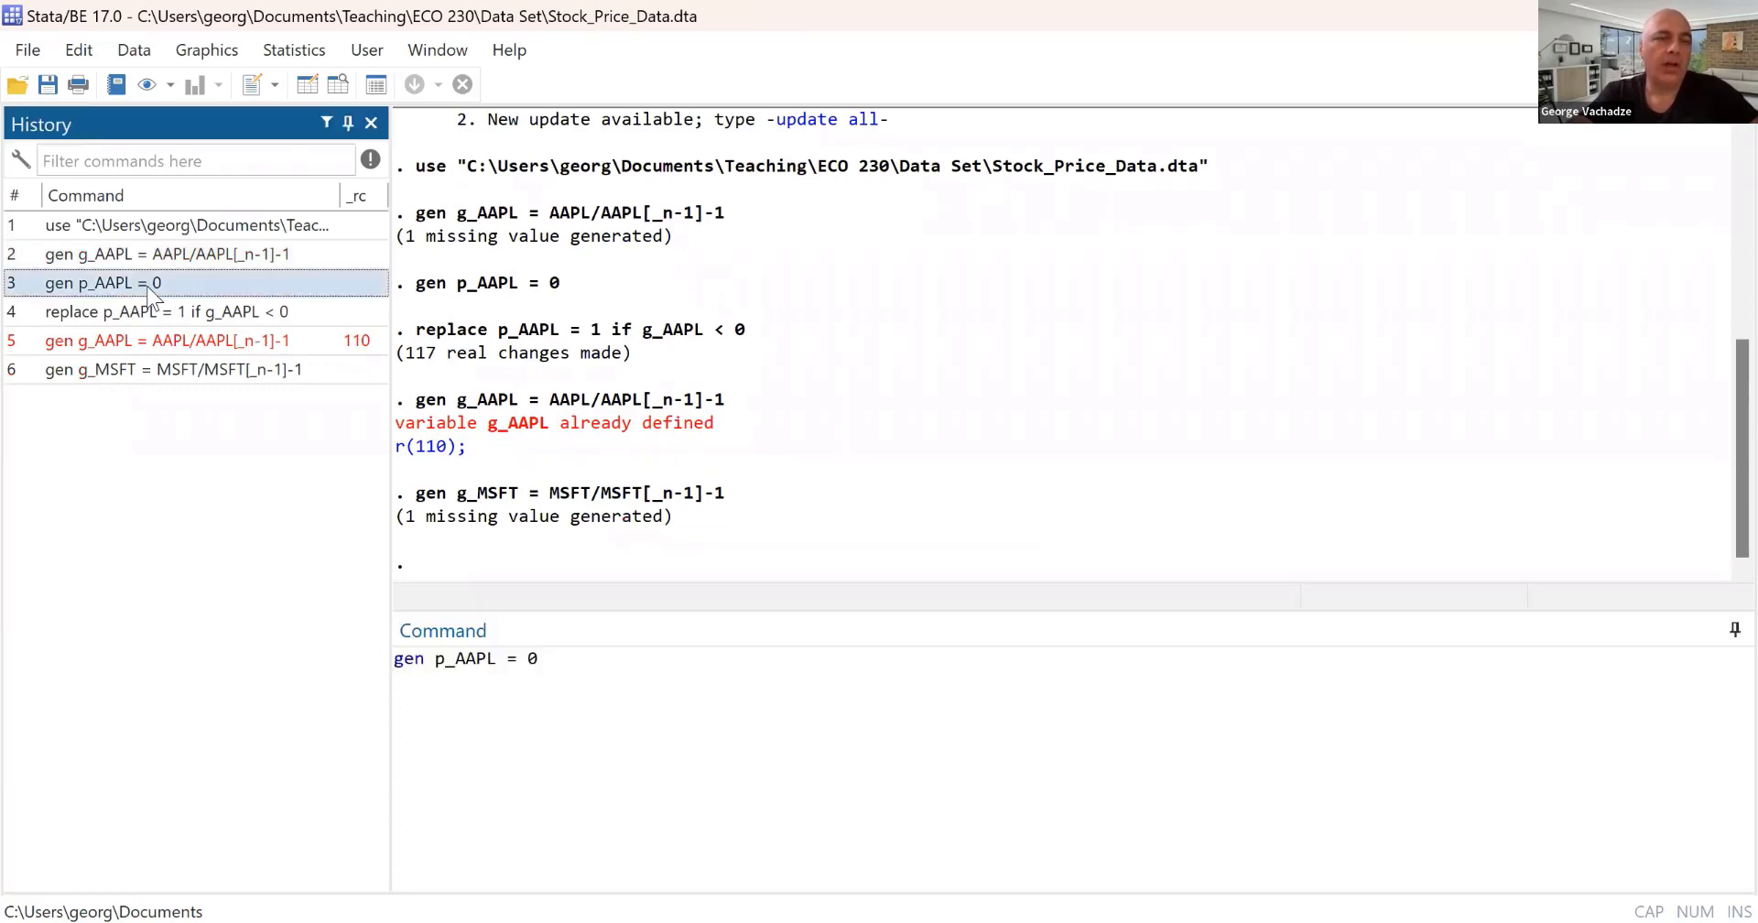
{"action": "left_click", "coordinate": [460, 656]}
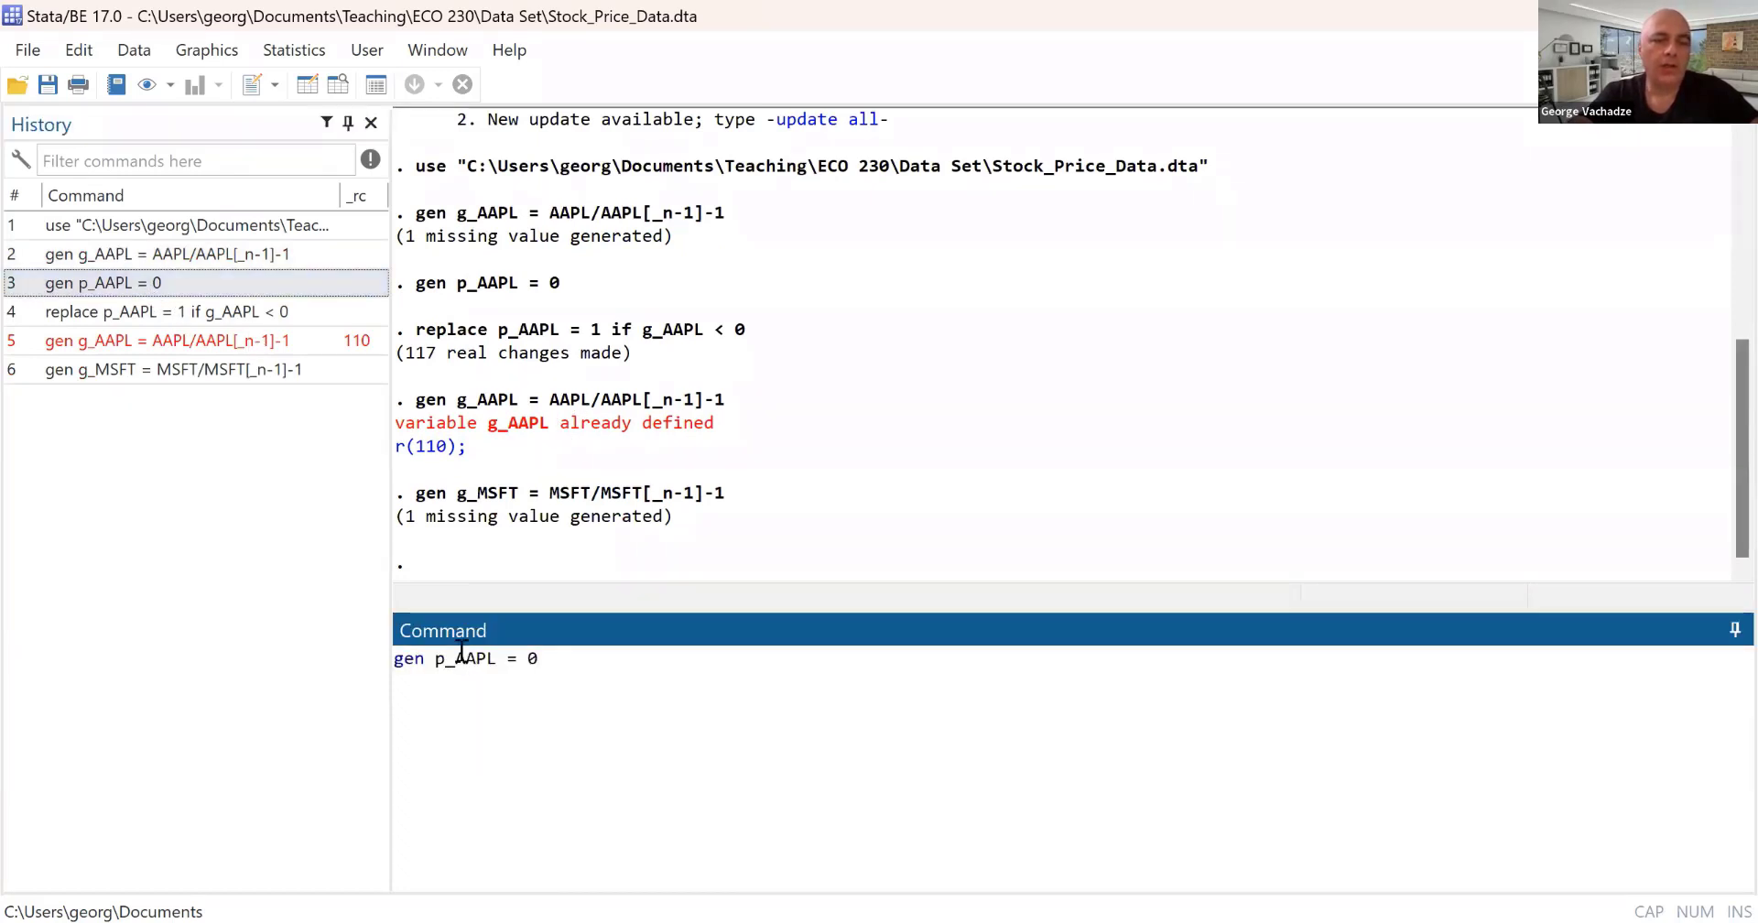
{"action": "key", "text": "shift+Right"}
{"action": "key", "text": "shift+Right"}
{"action": "key", "text": "shift+Right"}
{"action": "key", "text": "shift+Right"}
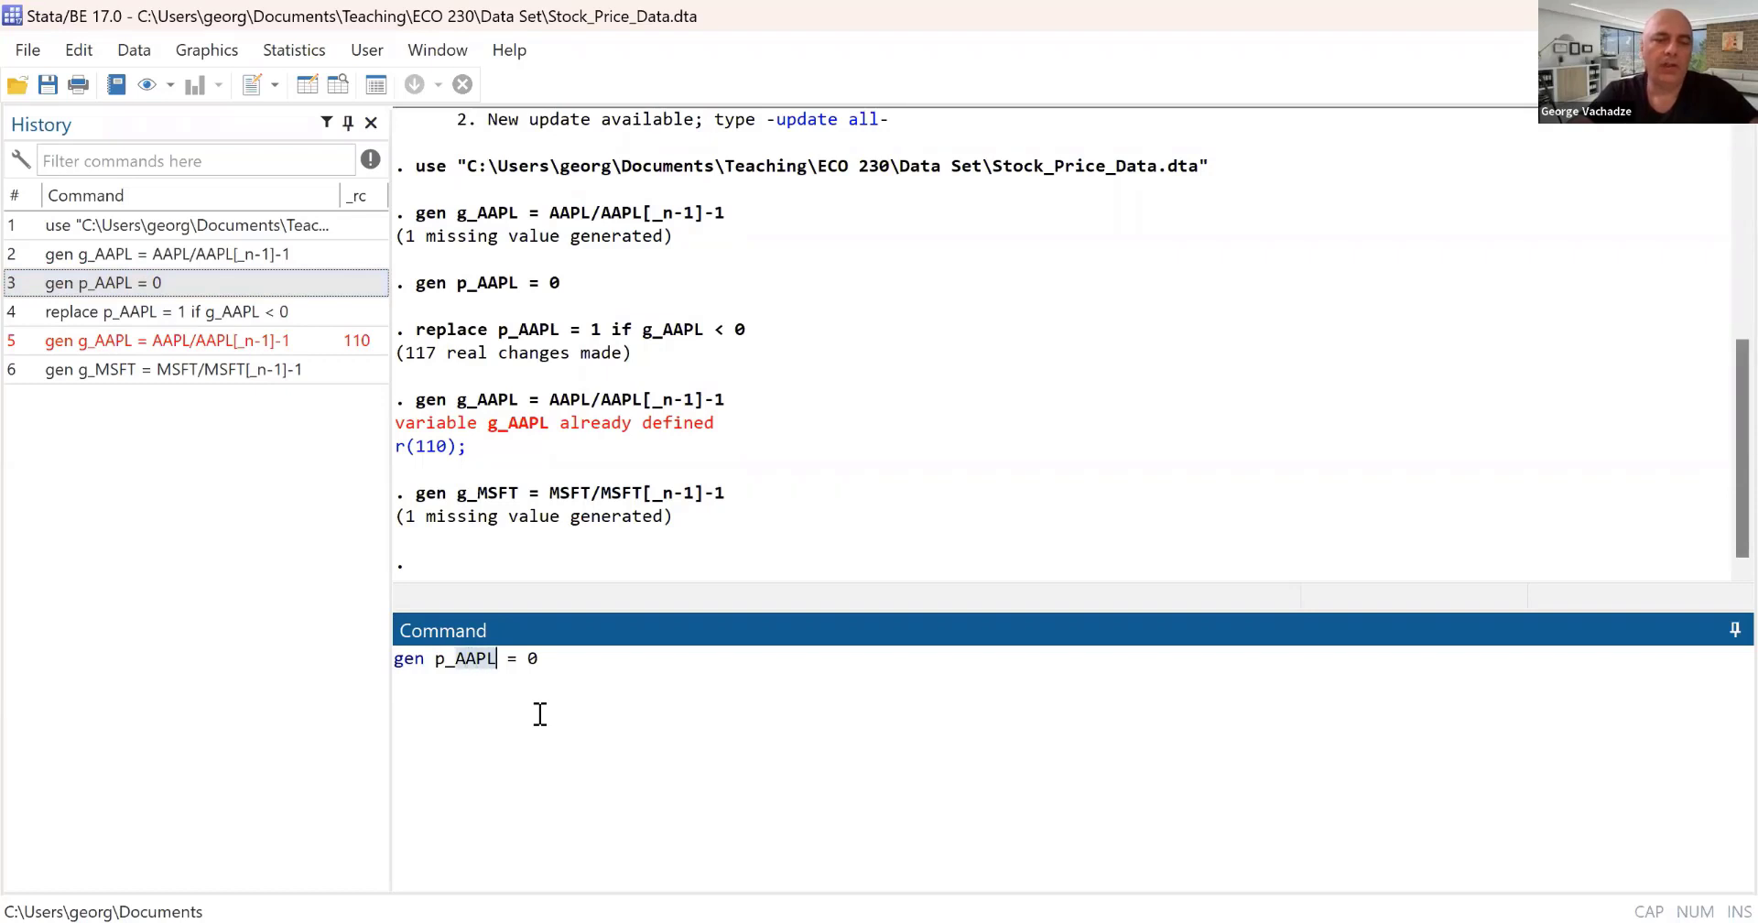
{"action": "type", "text": "MSFT"}
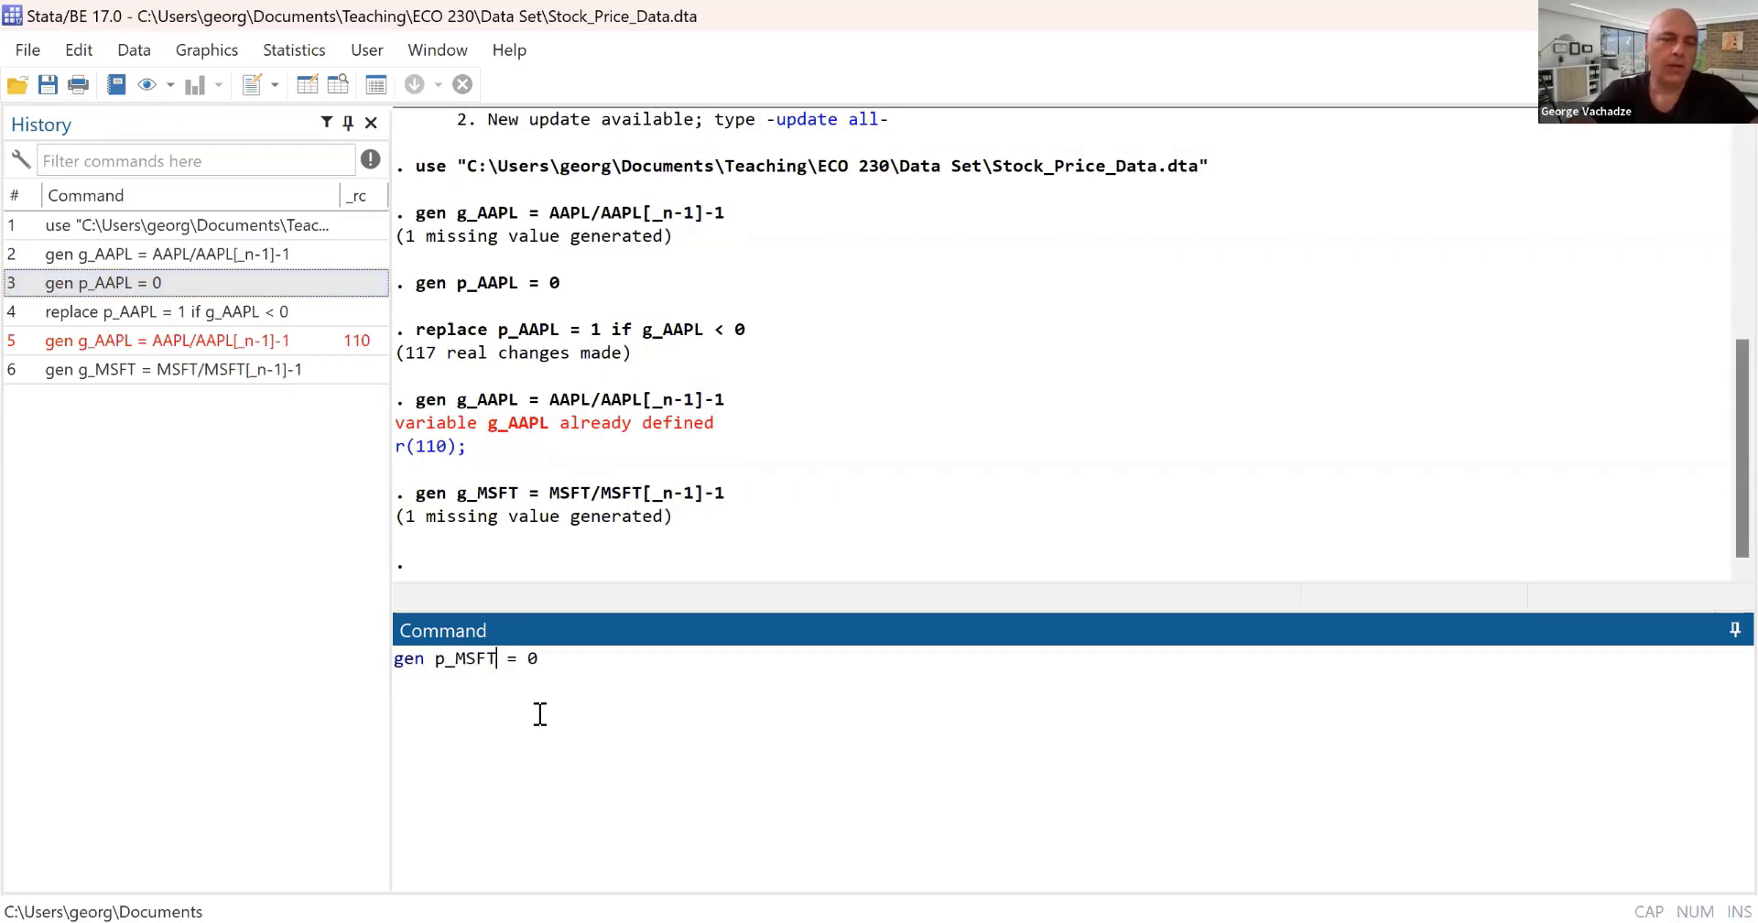
{"action": "key", "text": "Return"}
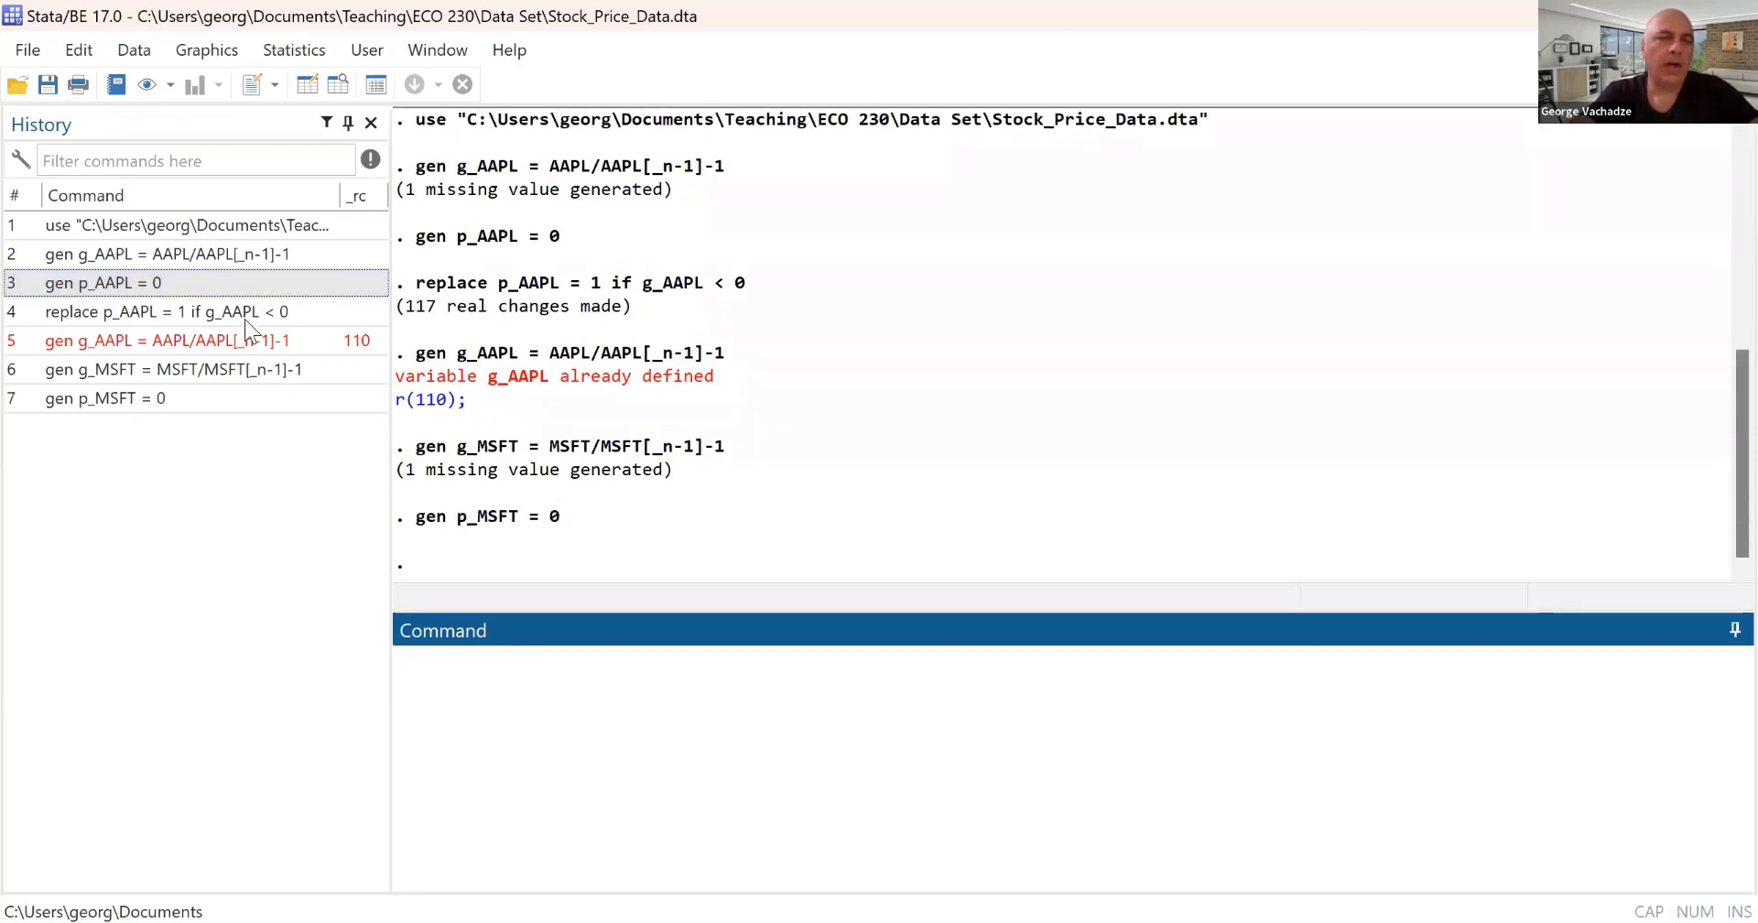
Recall the earlier replace p_AAPL command and change its target variable to p_MSFT.
{"action": "left_click", "coordinate": [246, 316]}
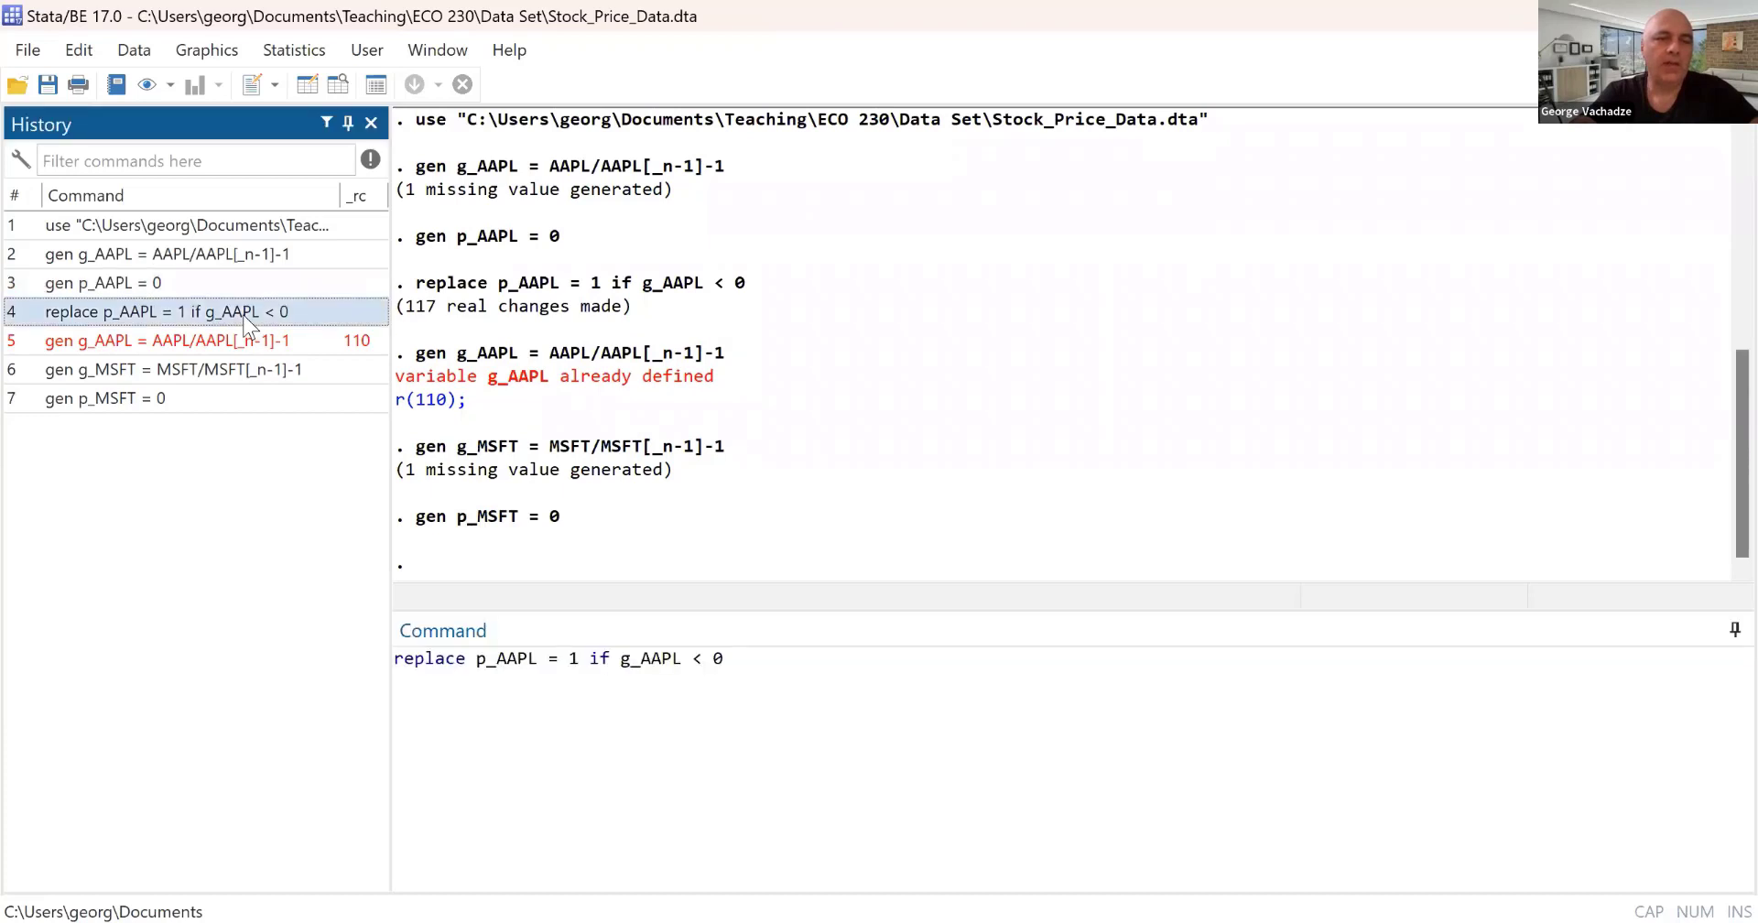
{"action": "left_click", "coordinate": [495, 658]}
{"action": "key", "text": "shift+Right"}
{"action": "key", "text": "shift+Right"}
{"action": "key", "text": "shift+Right"}
{"action": "key", "text": "shift+Right"}
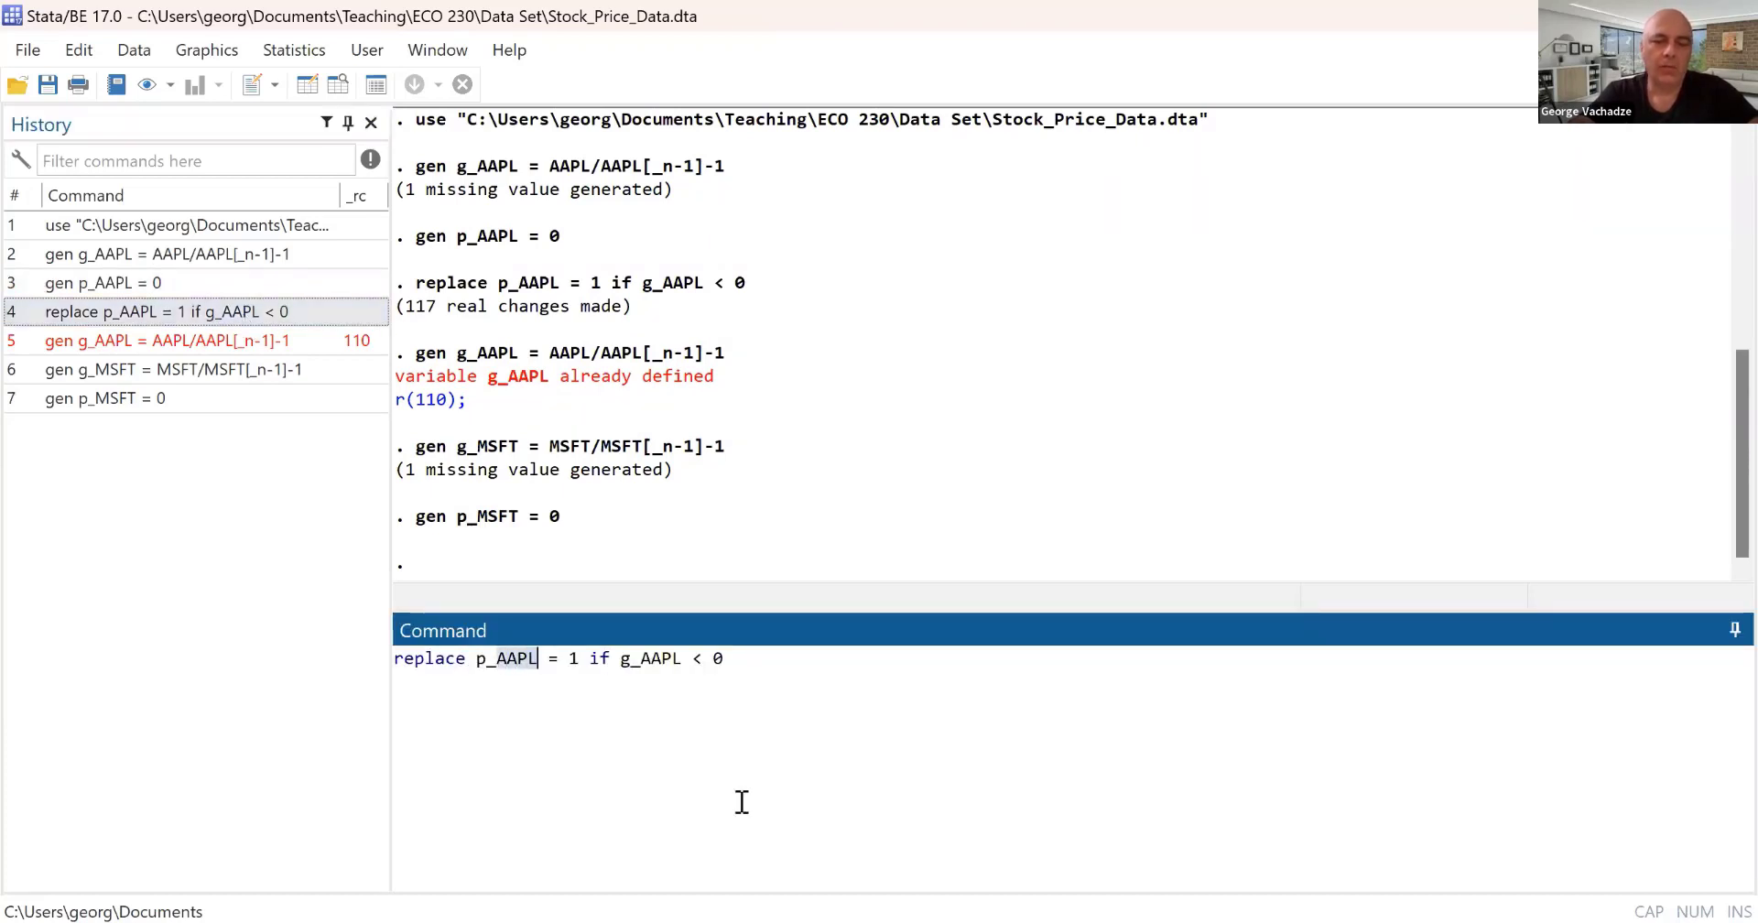
{"action": "type", "text": "MSFT"}
Change the recalled command's condition to g_MSFT and run replace p_MSFT = 1 if g_MSFT < 0.
{"action": "key", "text": "Right"}
{"action": "key", "text": "Right"}
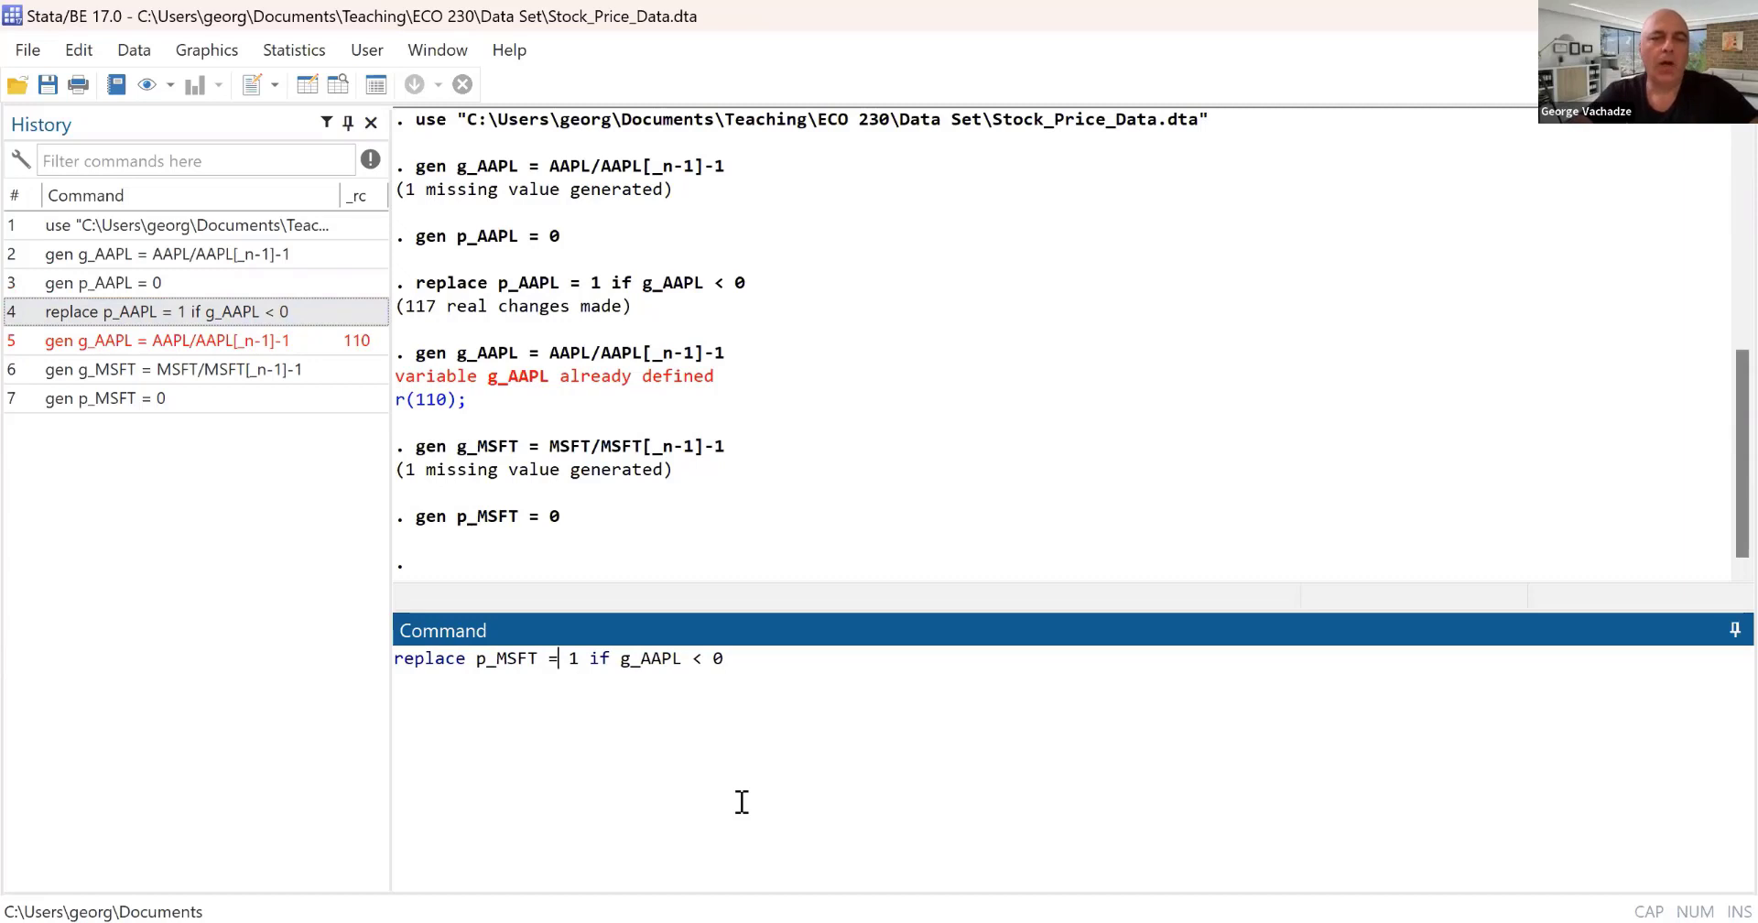
{"action": "key", "text": "Right"}
{"action": "key", "text": "Right"}
{"action": "key", "text": "Right"}
{"action": "key", "text": "Right"}
{"action": "key", "text": "shift+Right"}
{"action": "key", "text": "shift+Right"}
{"action": "key", "text": "shift+Right"}
{"action": "key", "text": "shift+Right"}
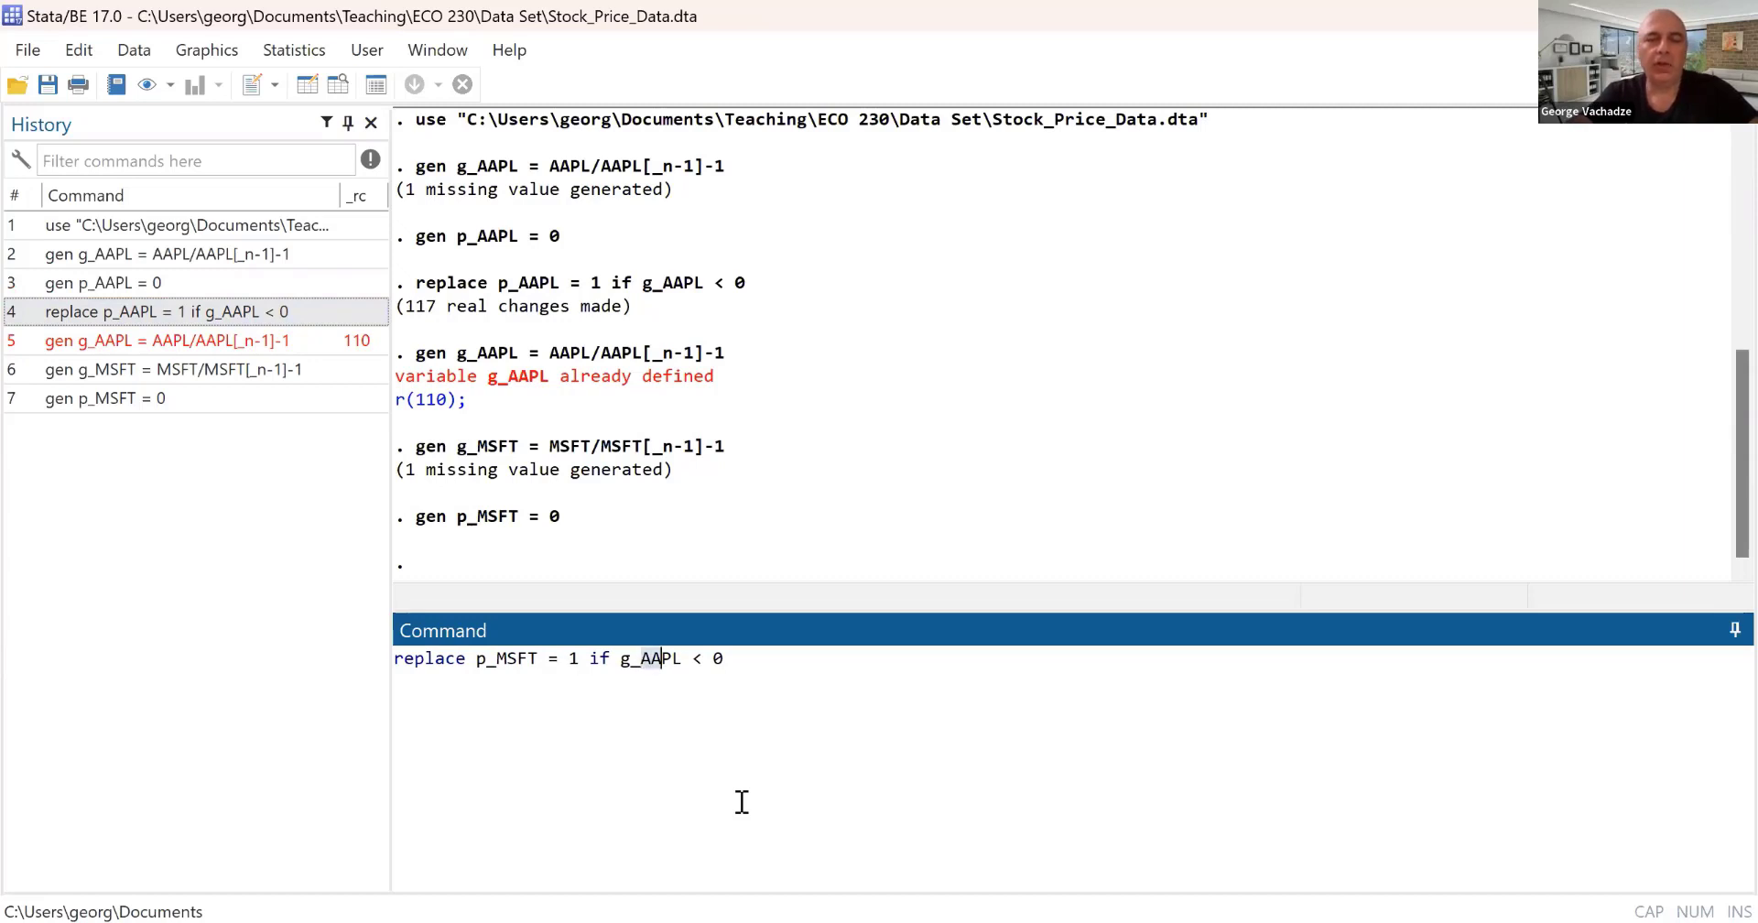
{"action": "type", "text": "MSFT"}
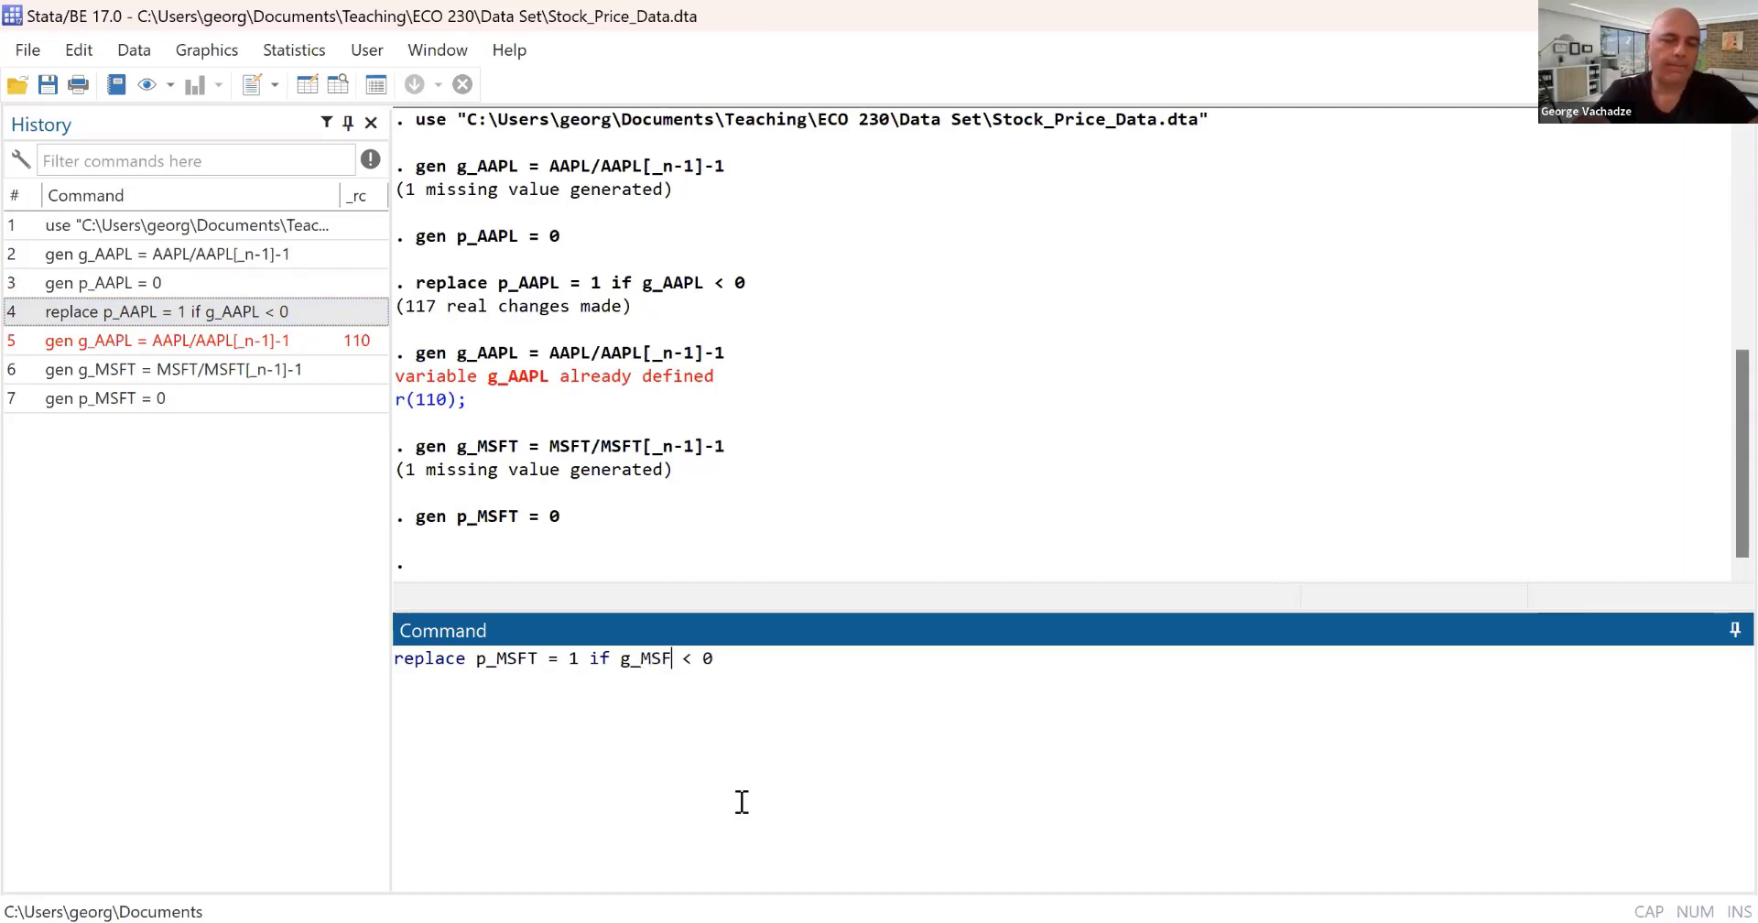
{"action": "key", "text": "Return"}
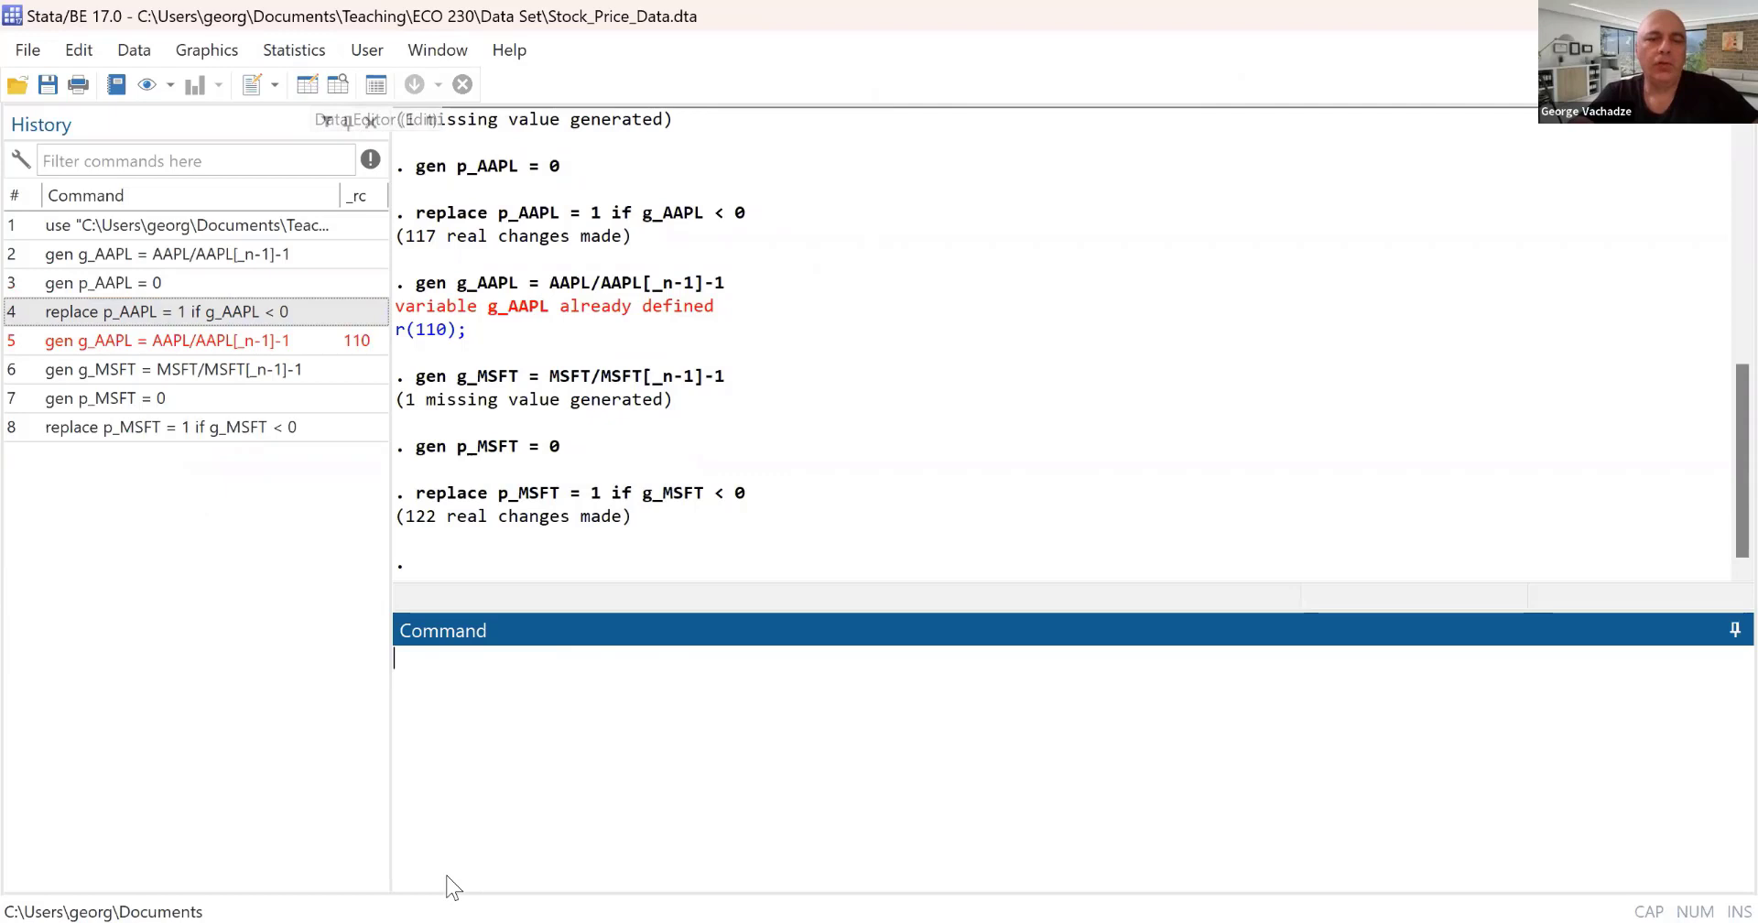
Open the dataset for editing and set the first observation of p_MSFT to missing.
{"action": "left_click", "coordinate": [307, 85]}
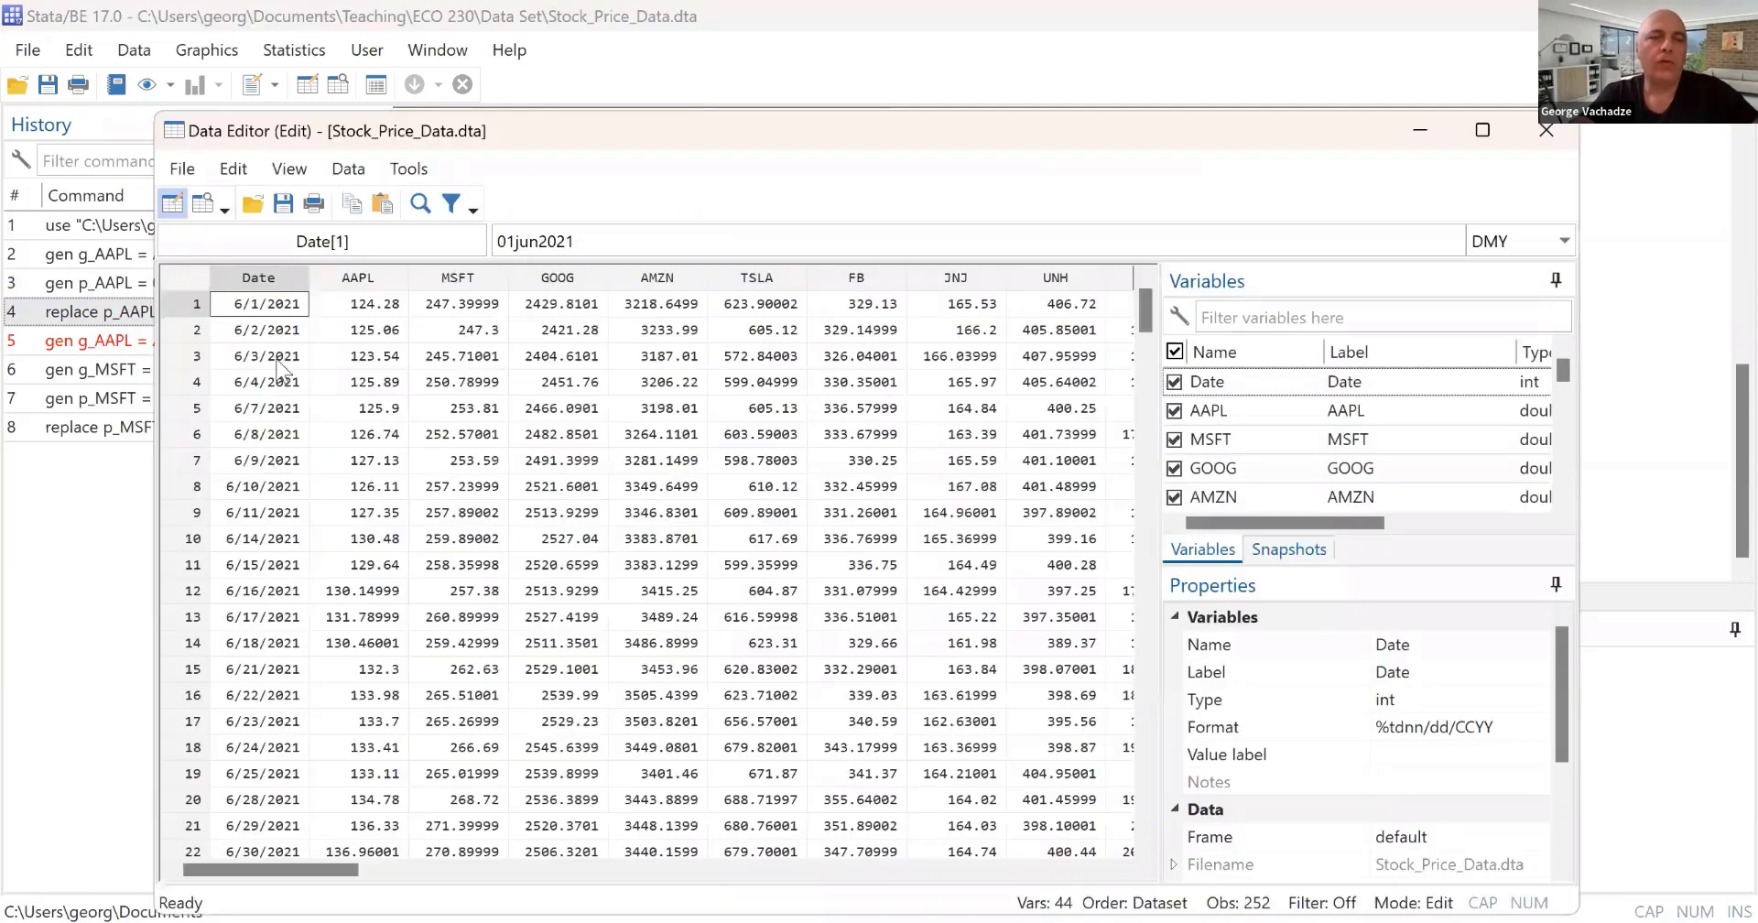
{"action": "scroll", "coordinate": [280, 409], "scroll_direction": "right", "scroll_amount": 10}
{"action": "scroll", "coordinate": [279, 409], "scroll_direction": "right", "scroll_amount": 5}
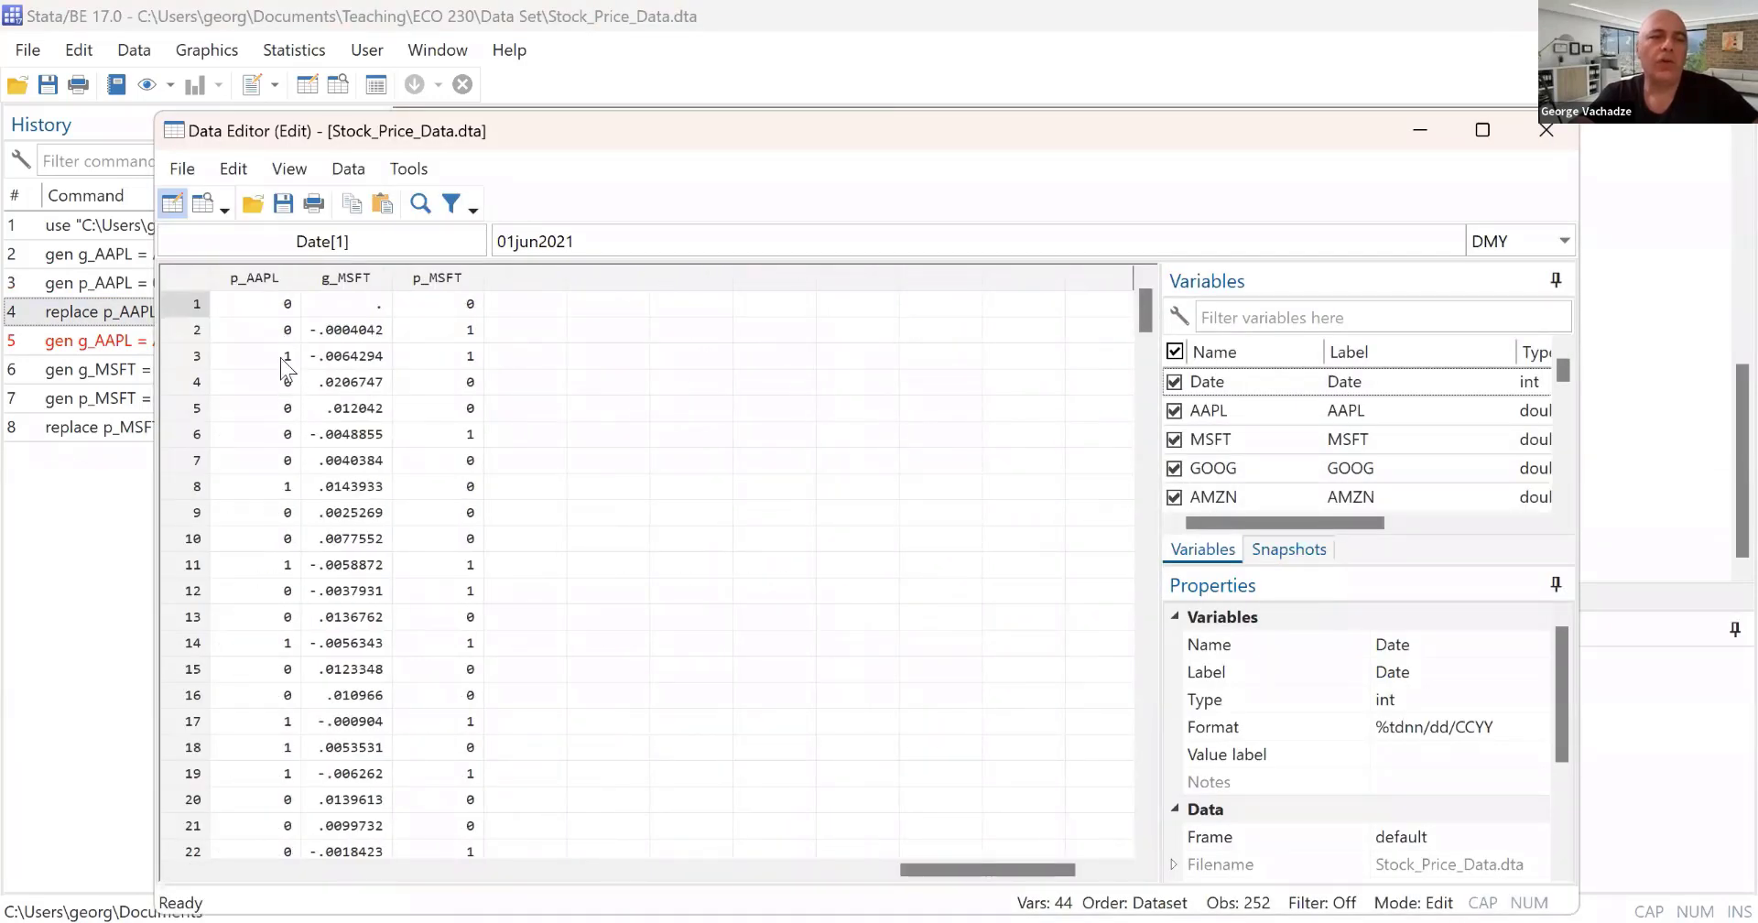
{"action": "left_click", "coordinate": [460, 313]}
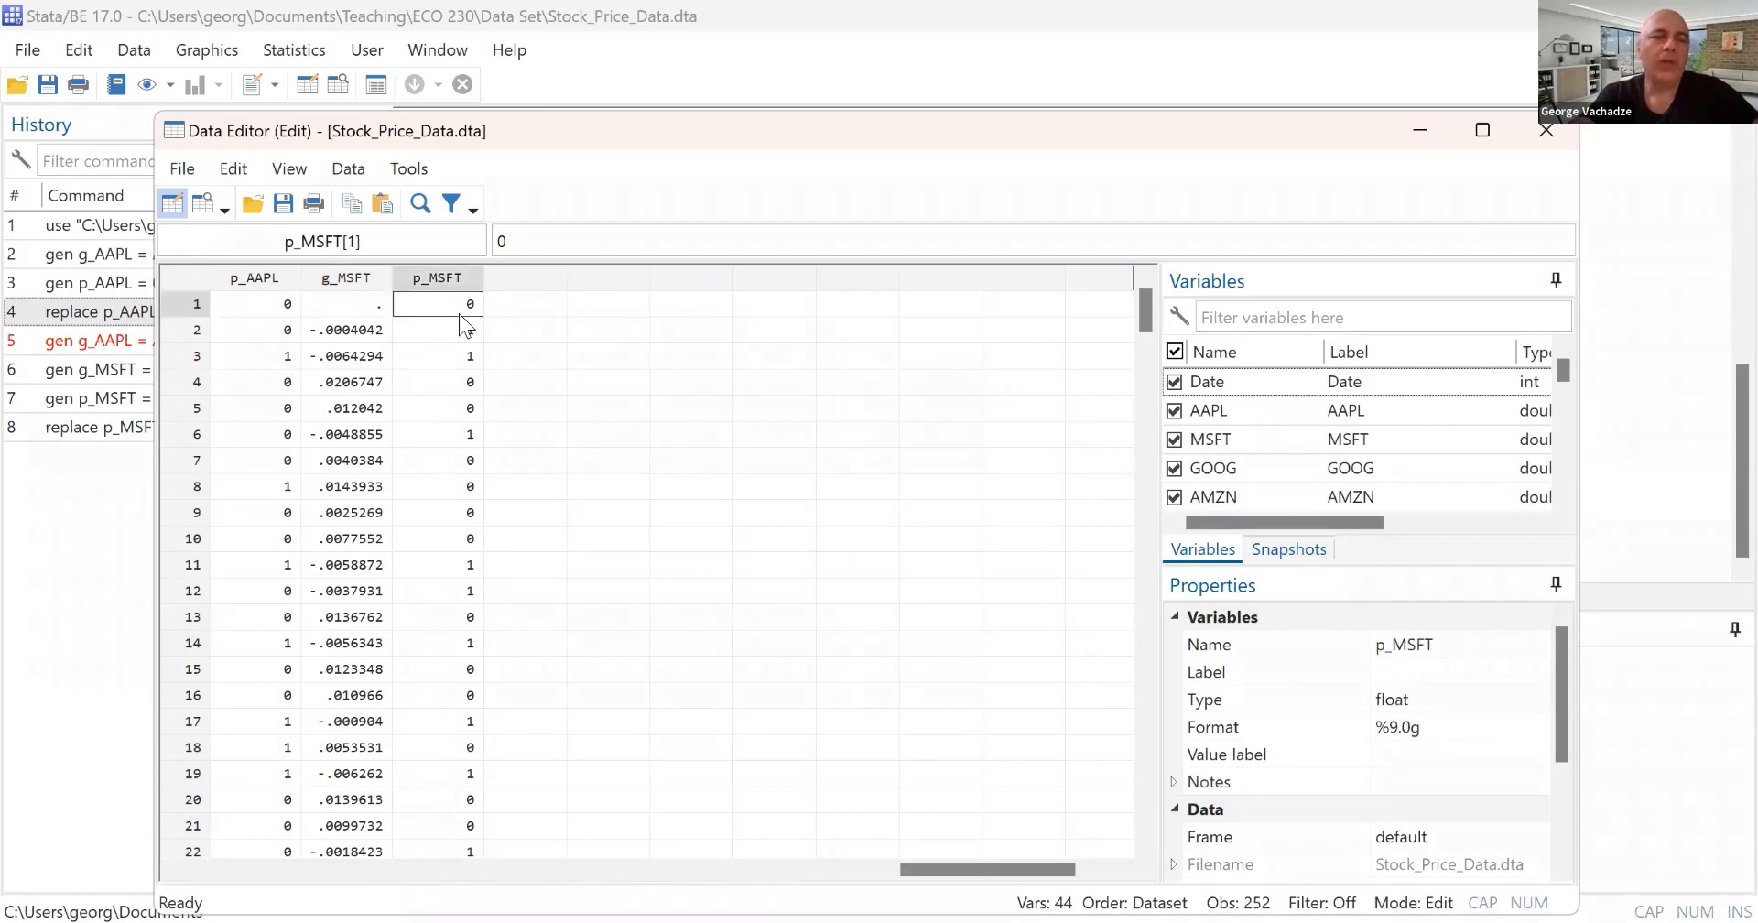
{"action": "key", "text": "Left"}
{"action": "key", "text": "Left"}
{"action": "key", "text": "Left"}
{"action": "key", "text": "Right"}
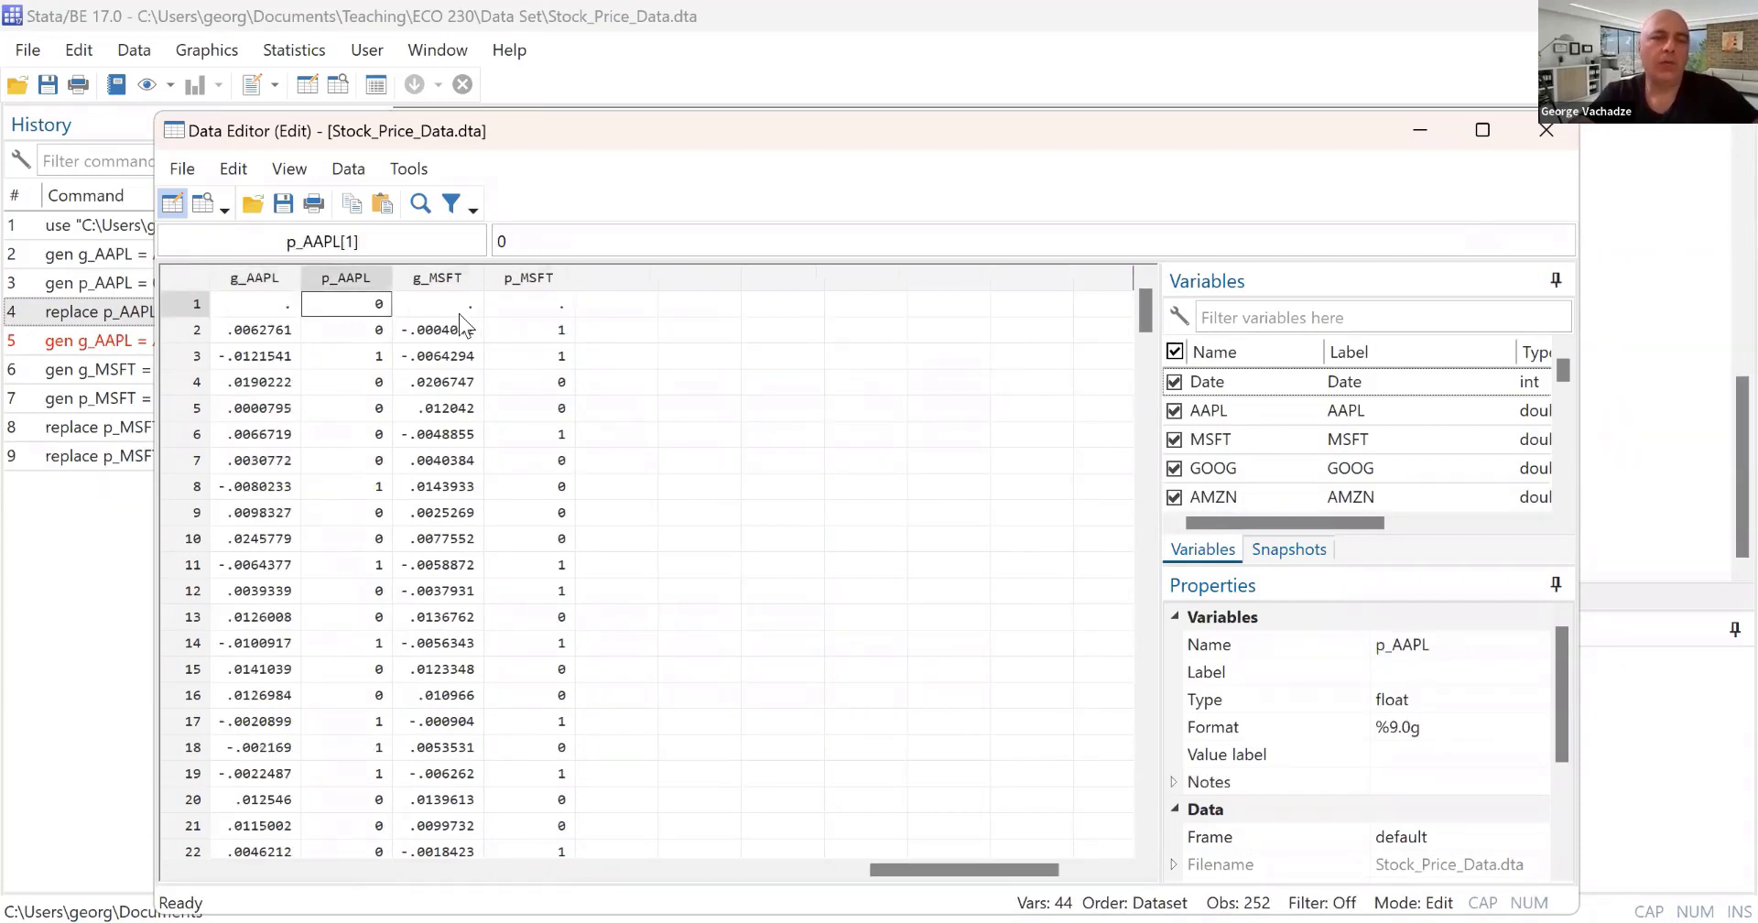
{"action": "key", "text": "Delete"}
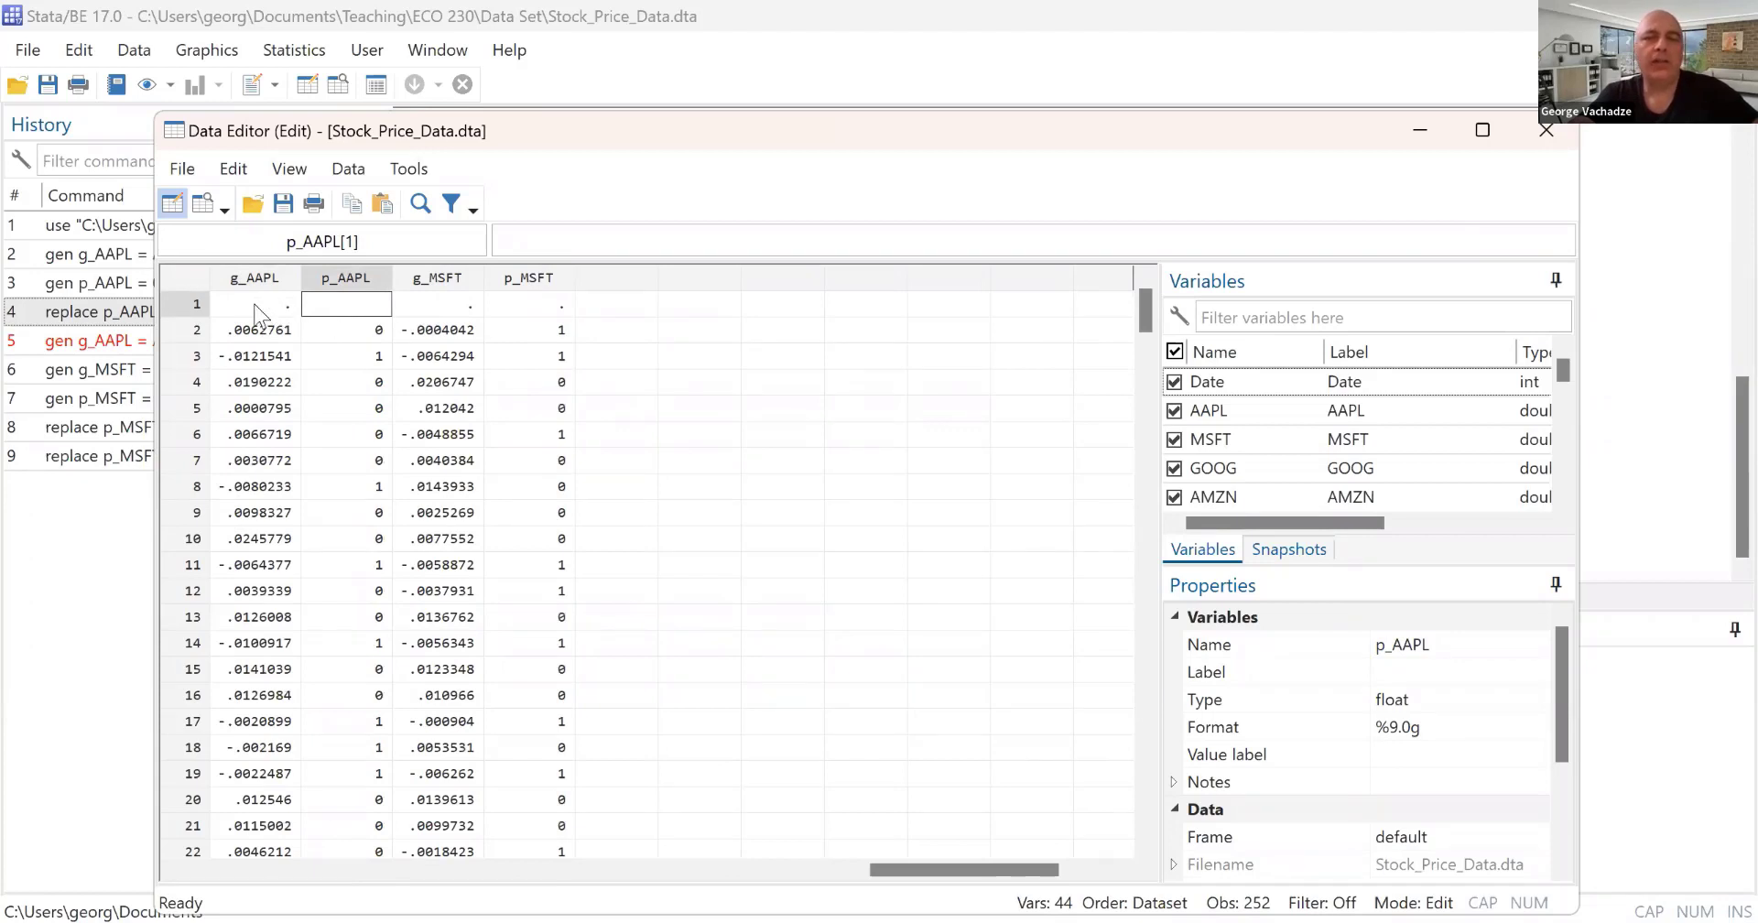
{"action": "left_click", "coordinate": [701, 524]}
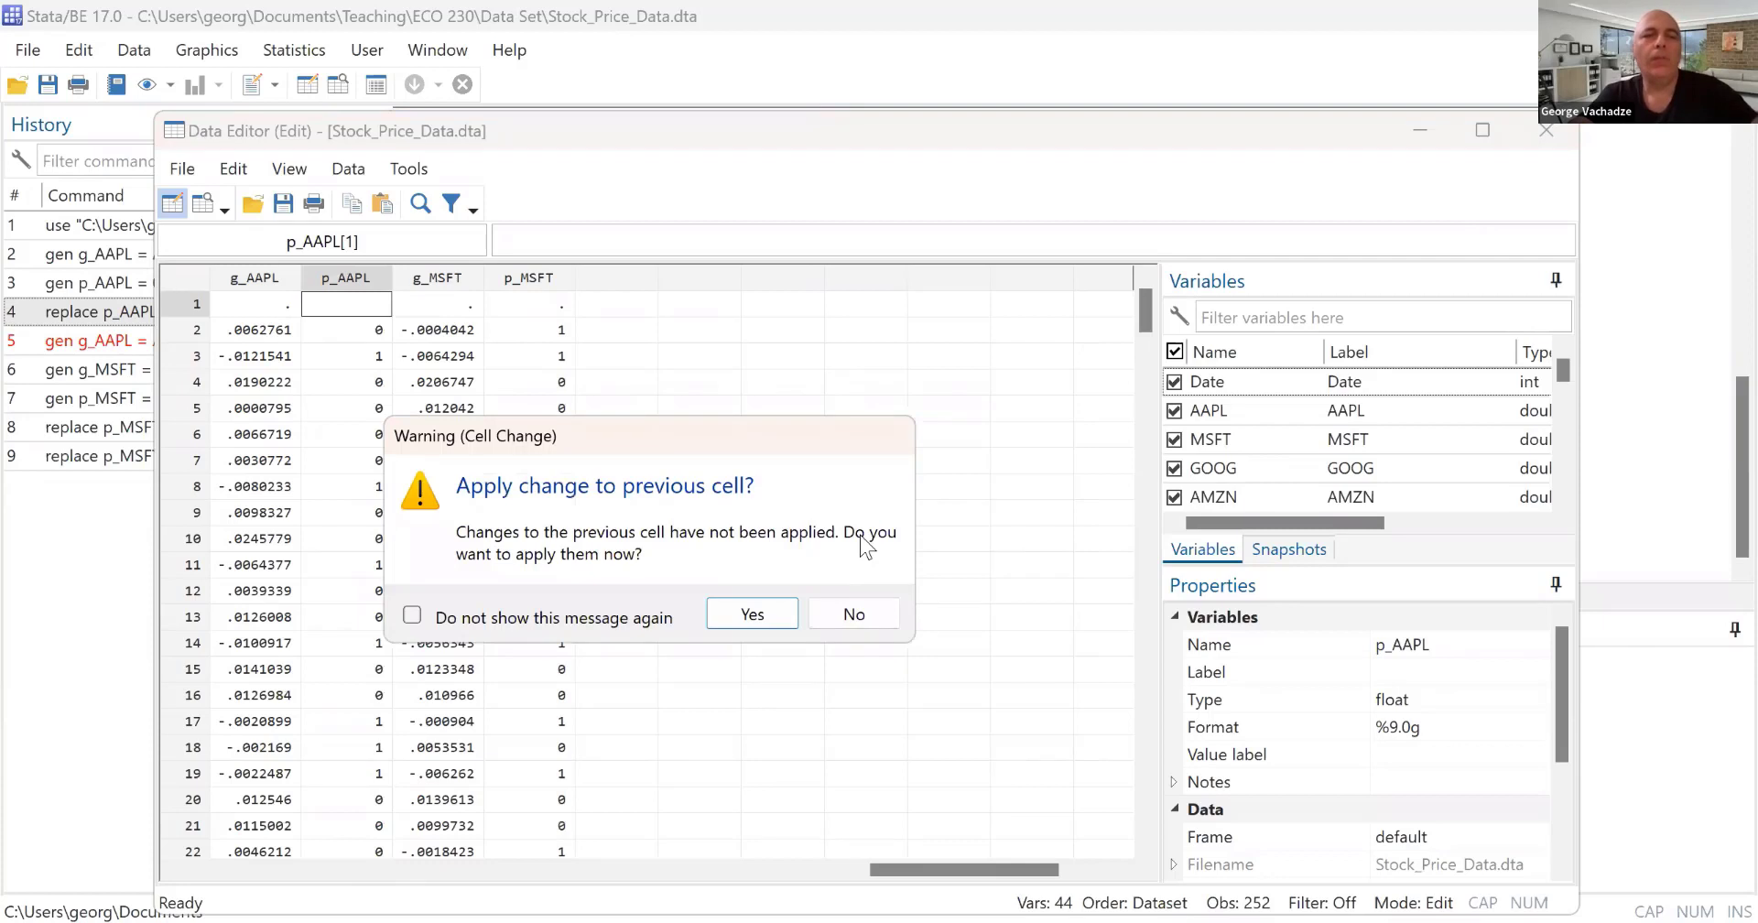
{"action": "left_click", "coordinate": [848, 620]}
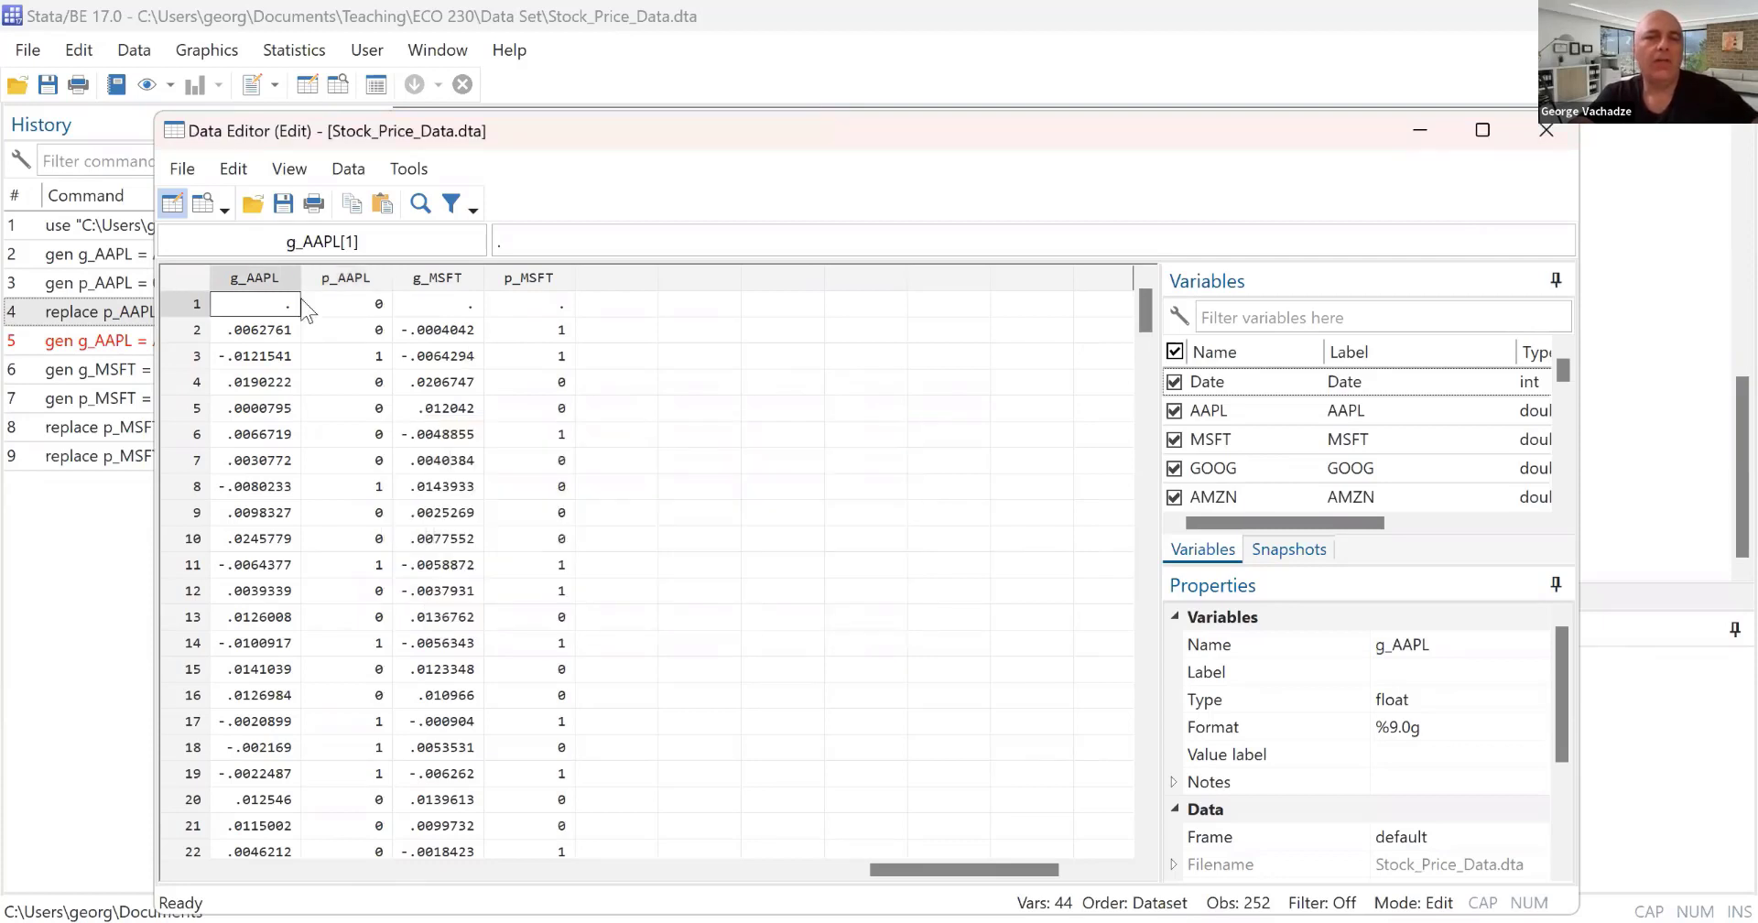
Try to blank the first observation of p_AAPL, and close the Data Editor.
{"action": "left_click", "coordinate": [366, 302]}
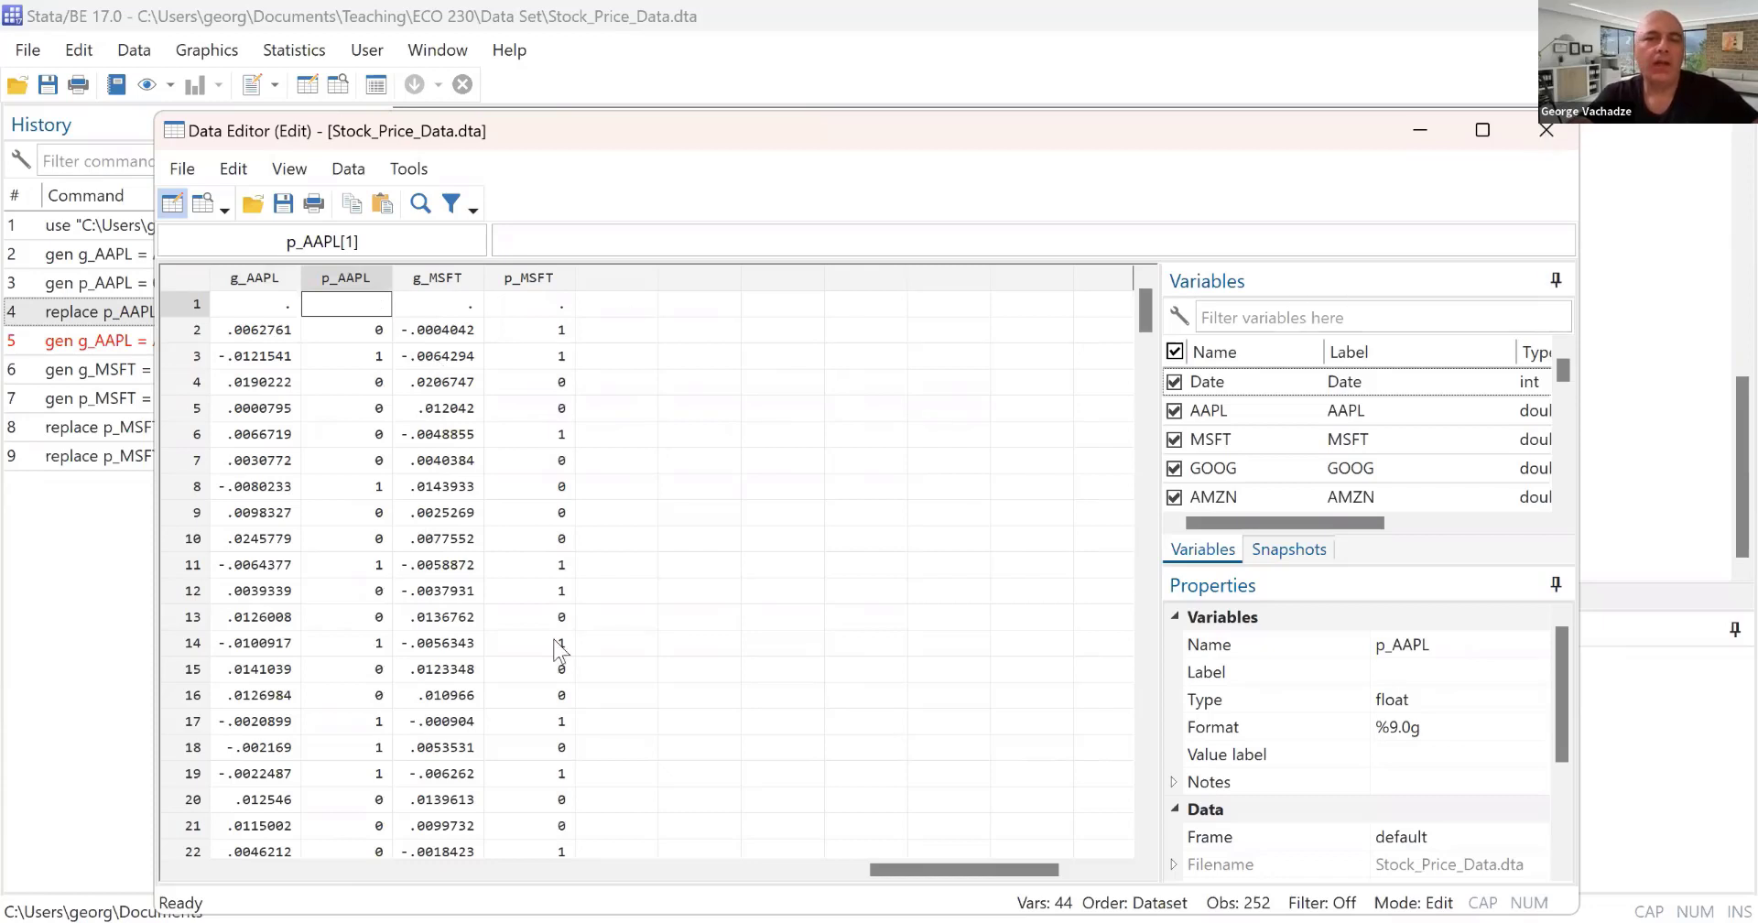
{"action": "key", "text": "alt+F4"}
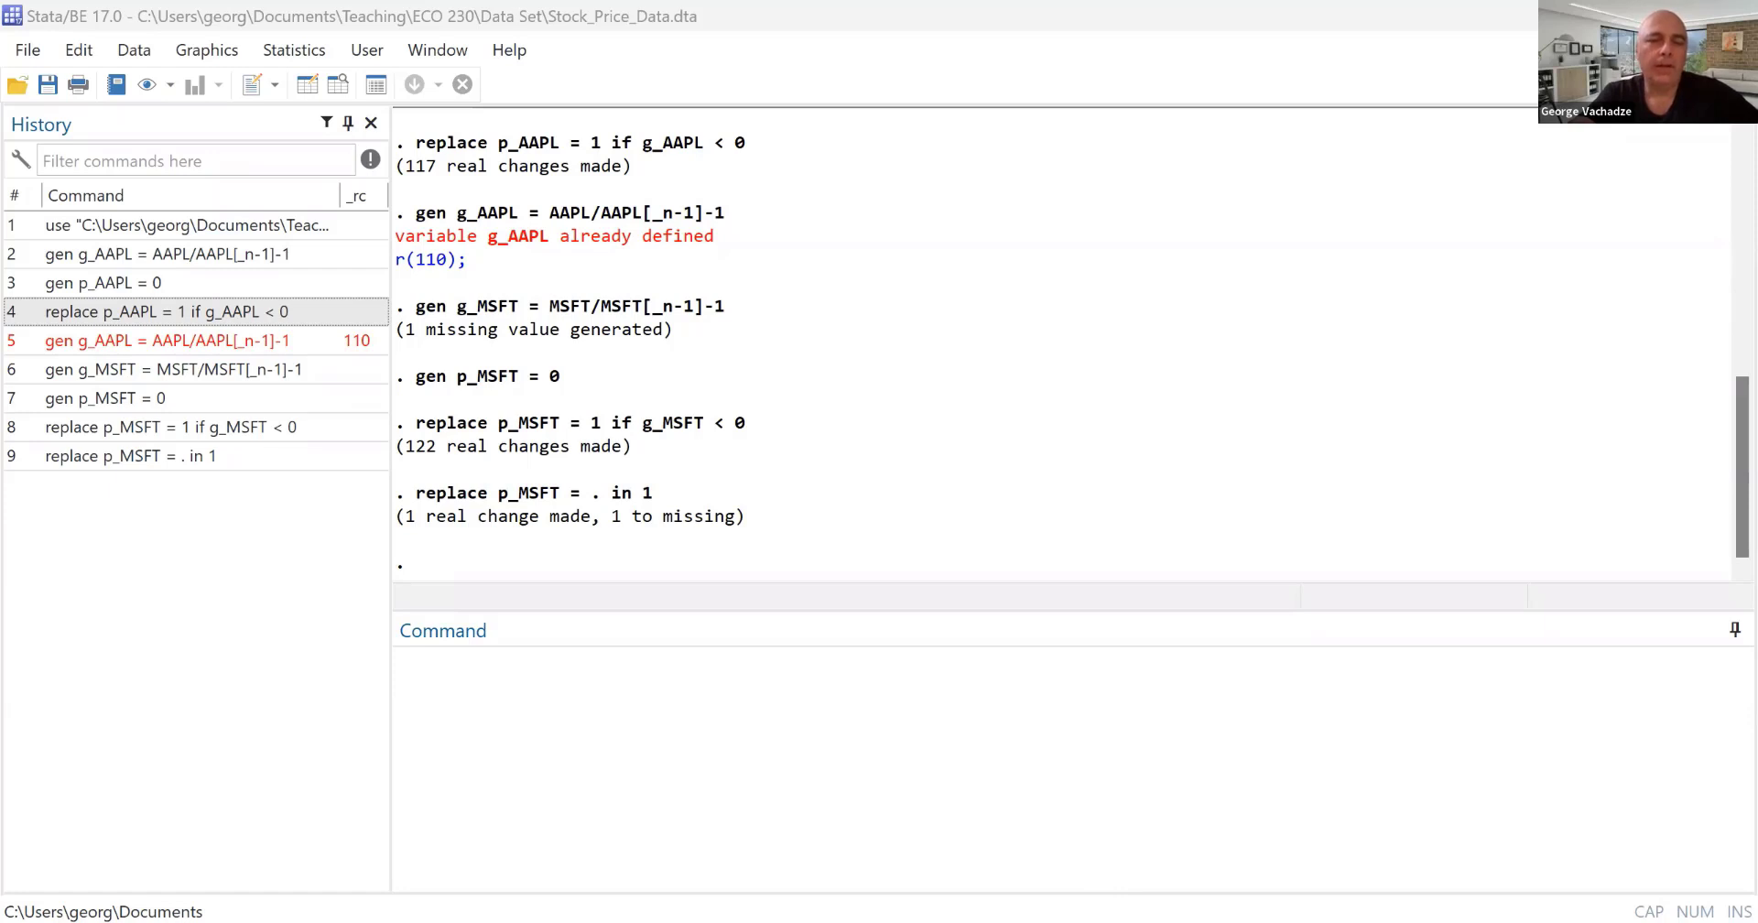
Run a paired t test of p_AAPL against p_MSFT at the 95% level with ttest p_AAPL == p_MSFT, level(95).
{"action": "left_click", "coordinate": [579, 717]}
{"action": "type", "text": "ttest p_AAPL == p_MSFT, level(95)"}
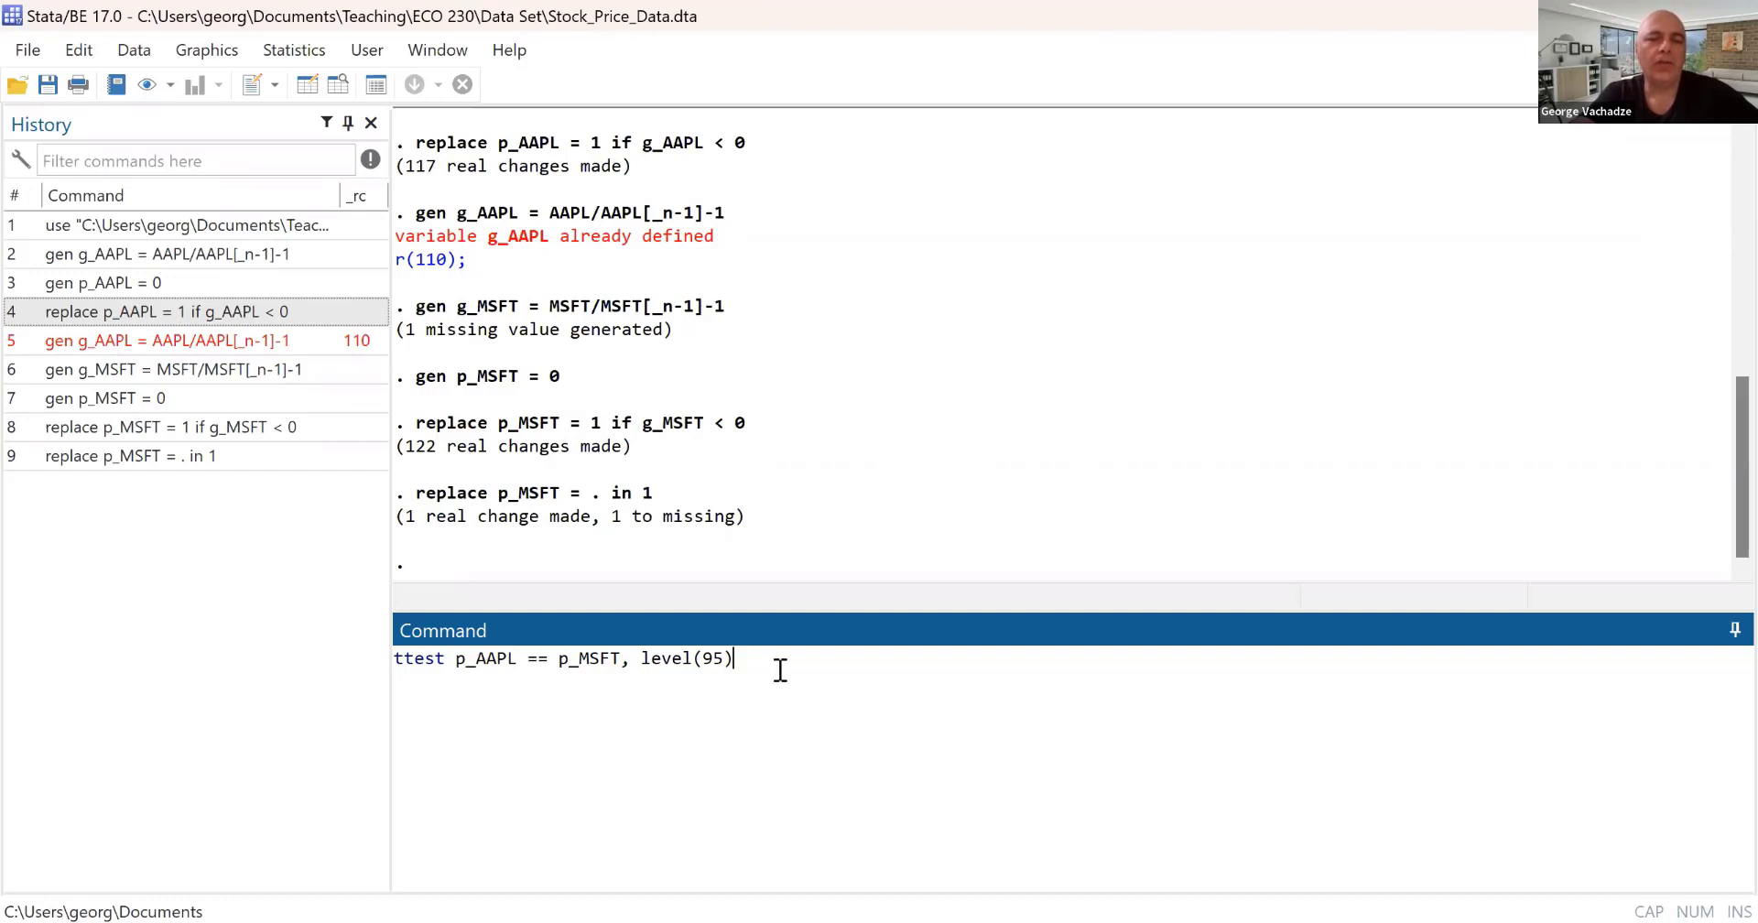
{"action": "key", "text": "Return"}
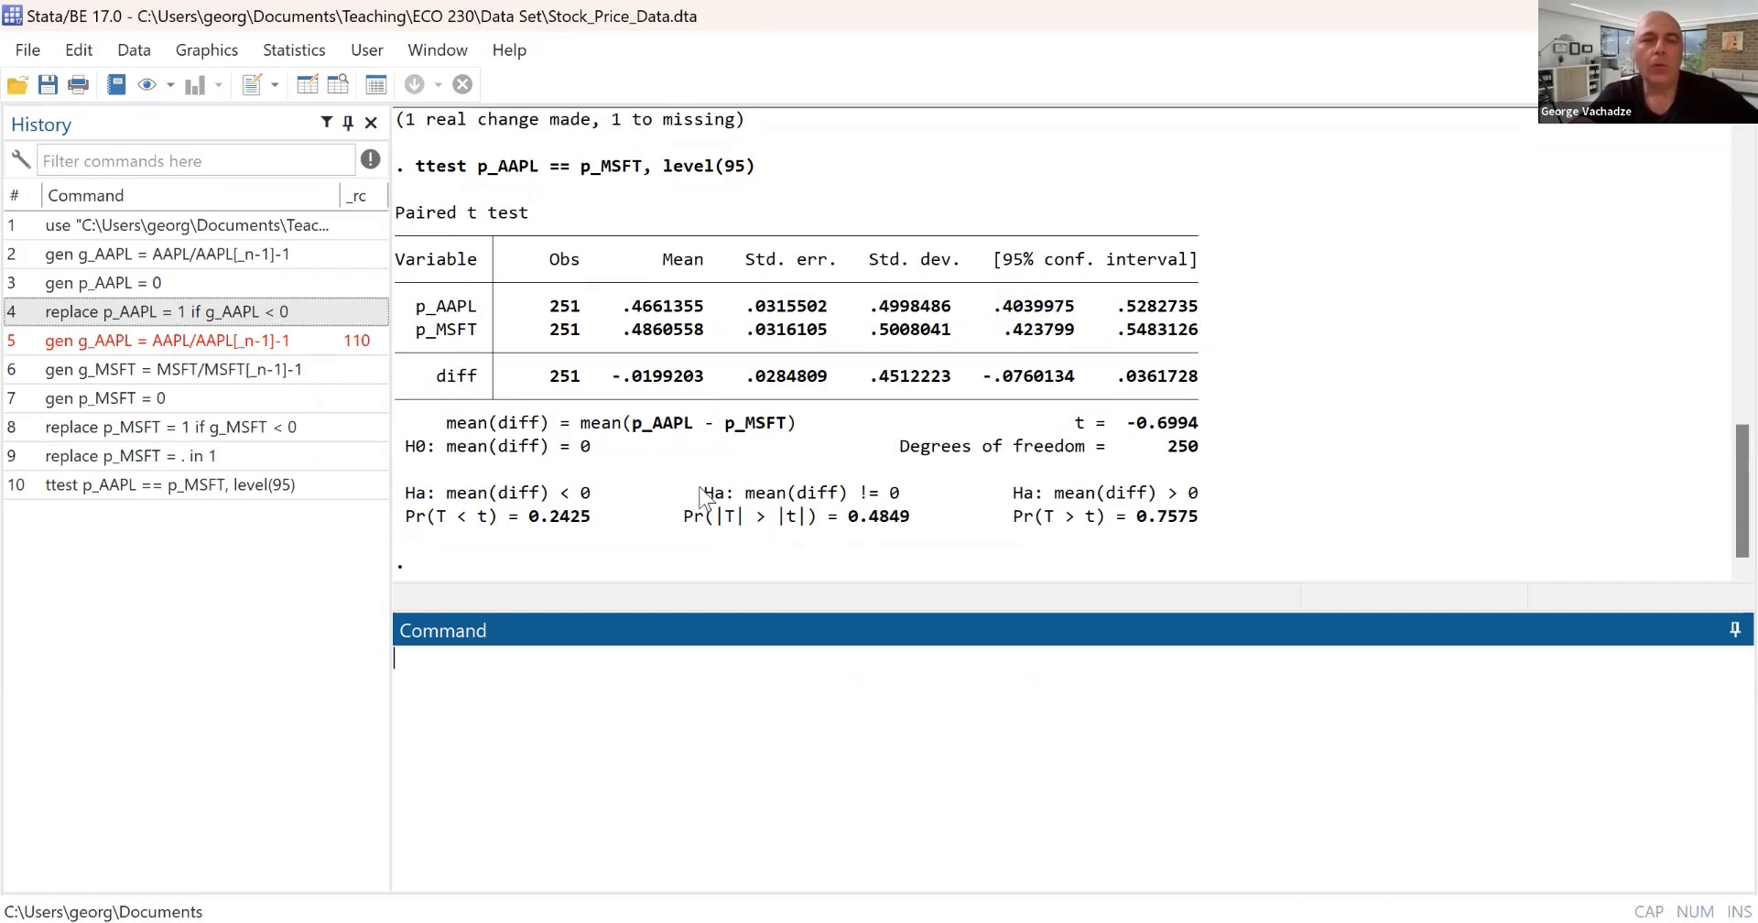
Examine the p-value for the two-sided alternative in the paired t test output.
{"action": "left_click_drag", "start_coordinate": [696, 492], "coordinate": [923, 522]}
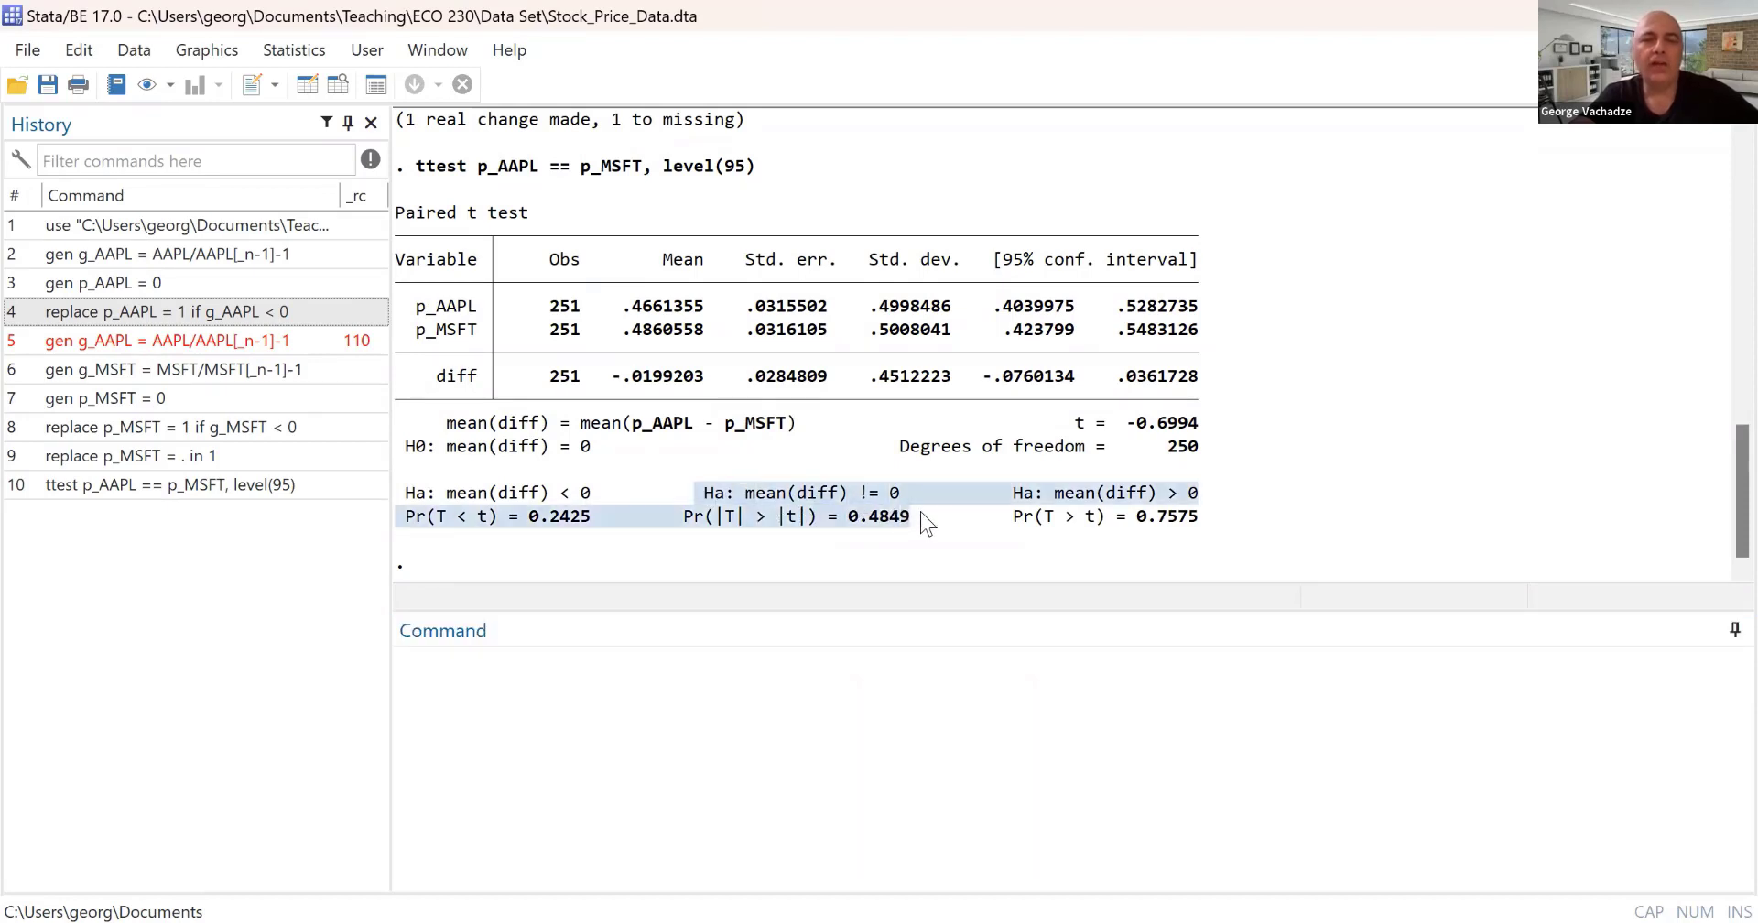
{"action": "left_click", "coordinate": [707, 506]}
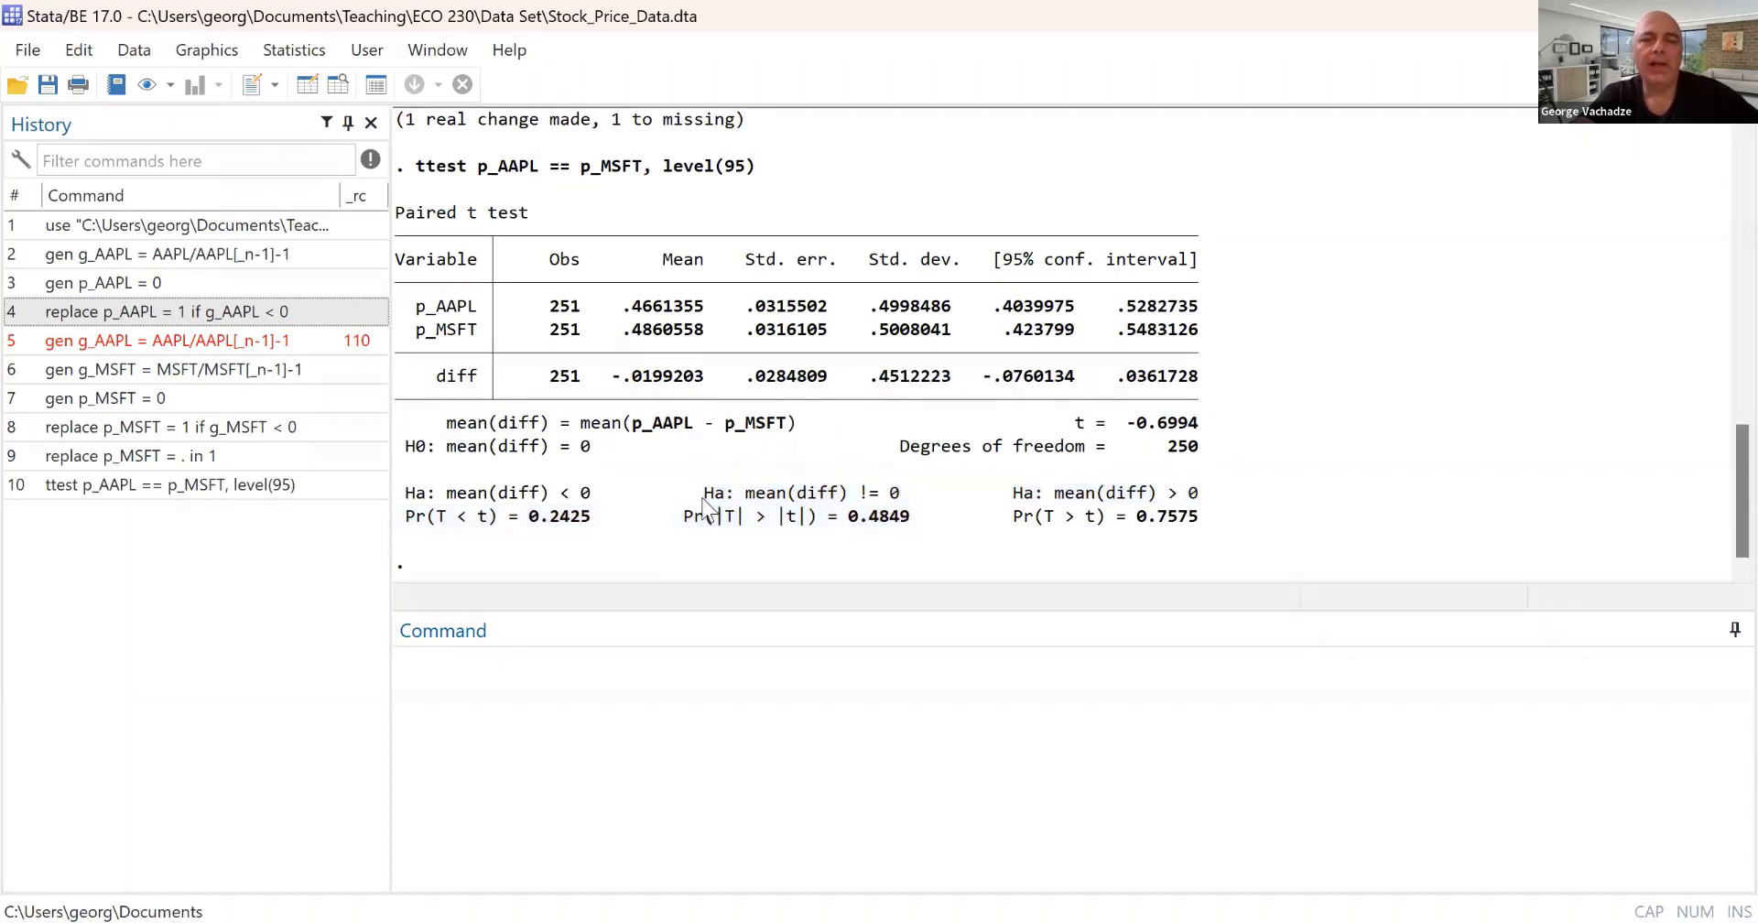
{"action": "left_click_drag", "start_coordinate": [678, 515], "coordinate": [918, 531]}
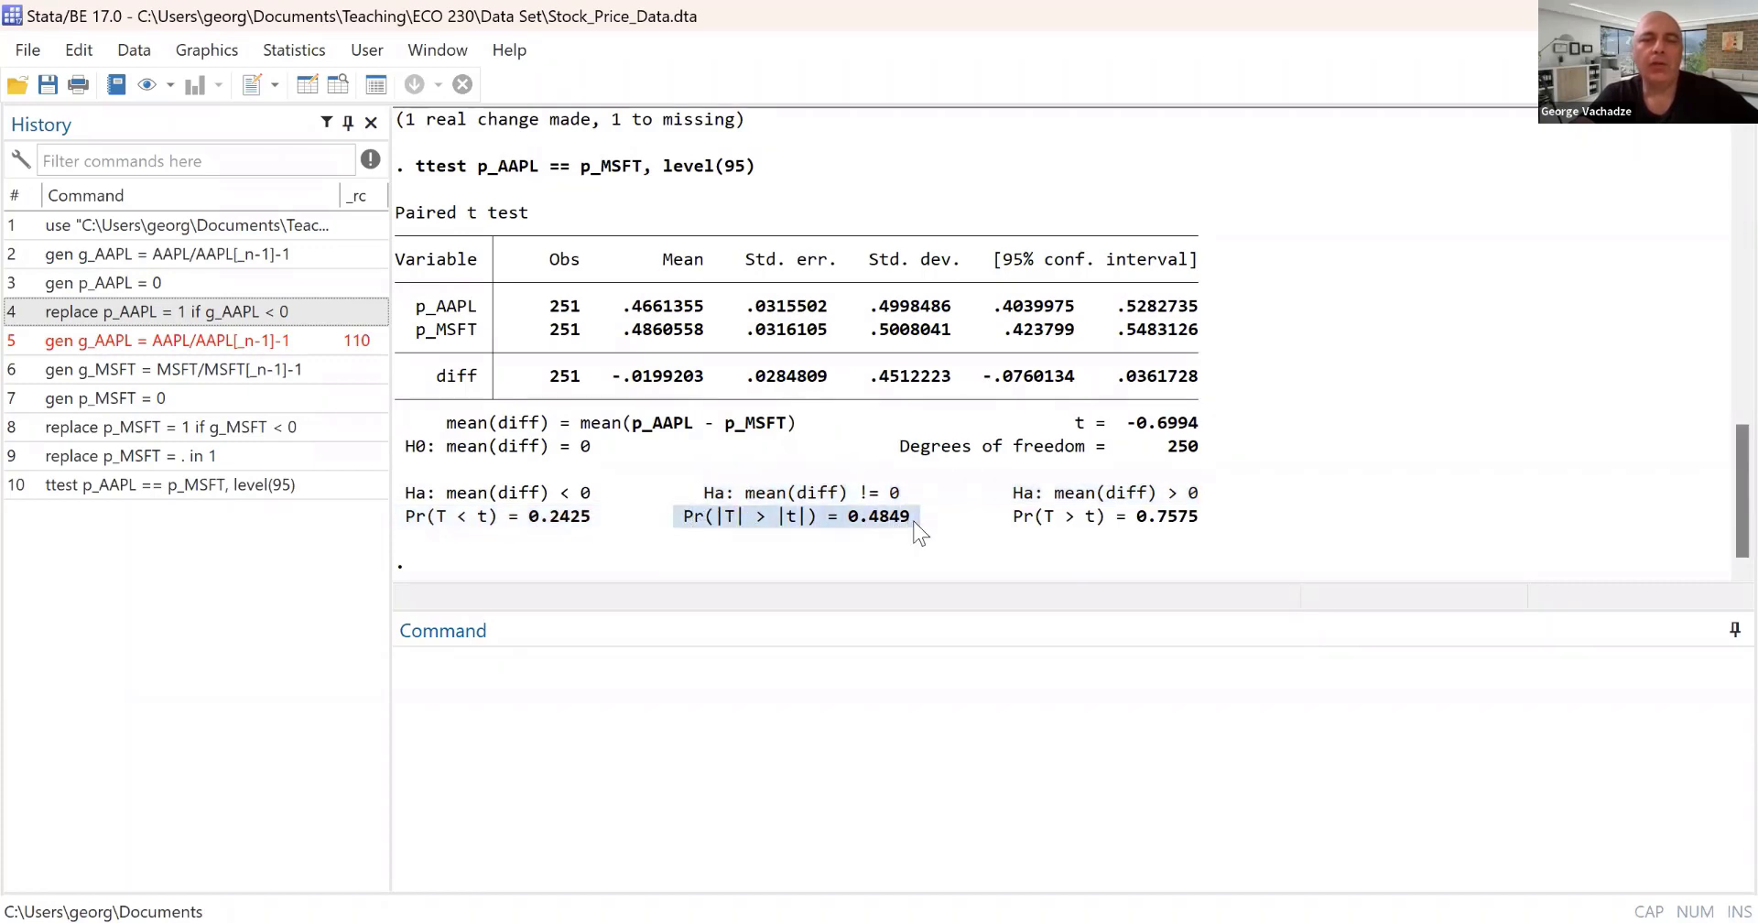
{"action": "left_click", "coordinate": [853, 529]}
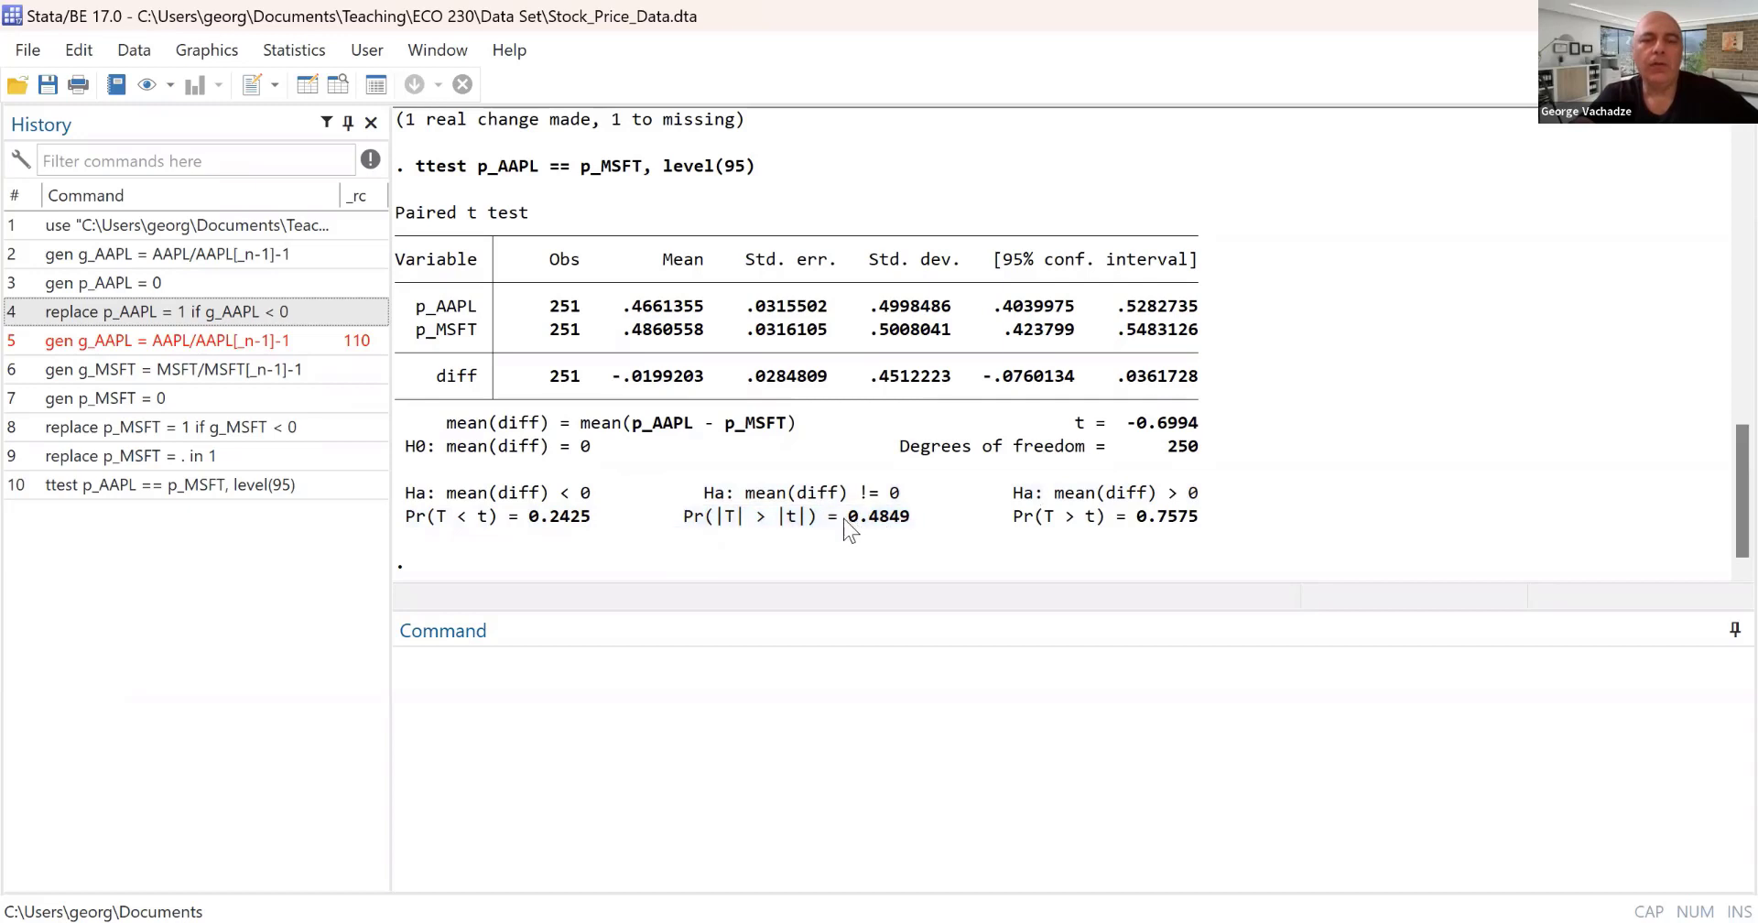
{"action": "left_click_drag", "start_coordinate": [847, 523], "coordinate": [930, 527]}
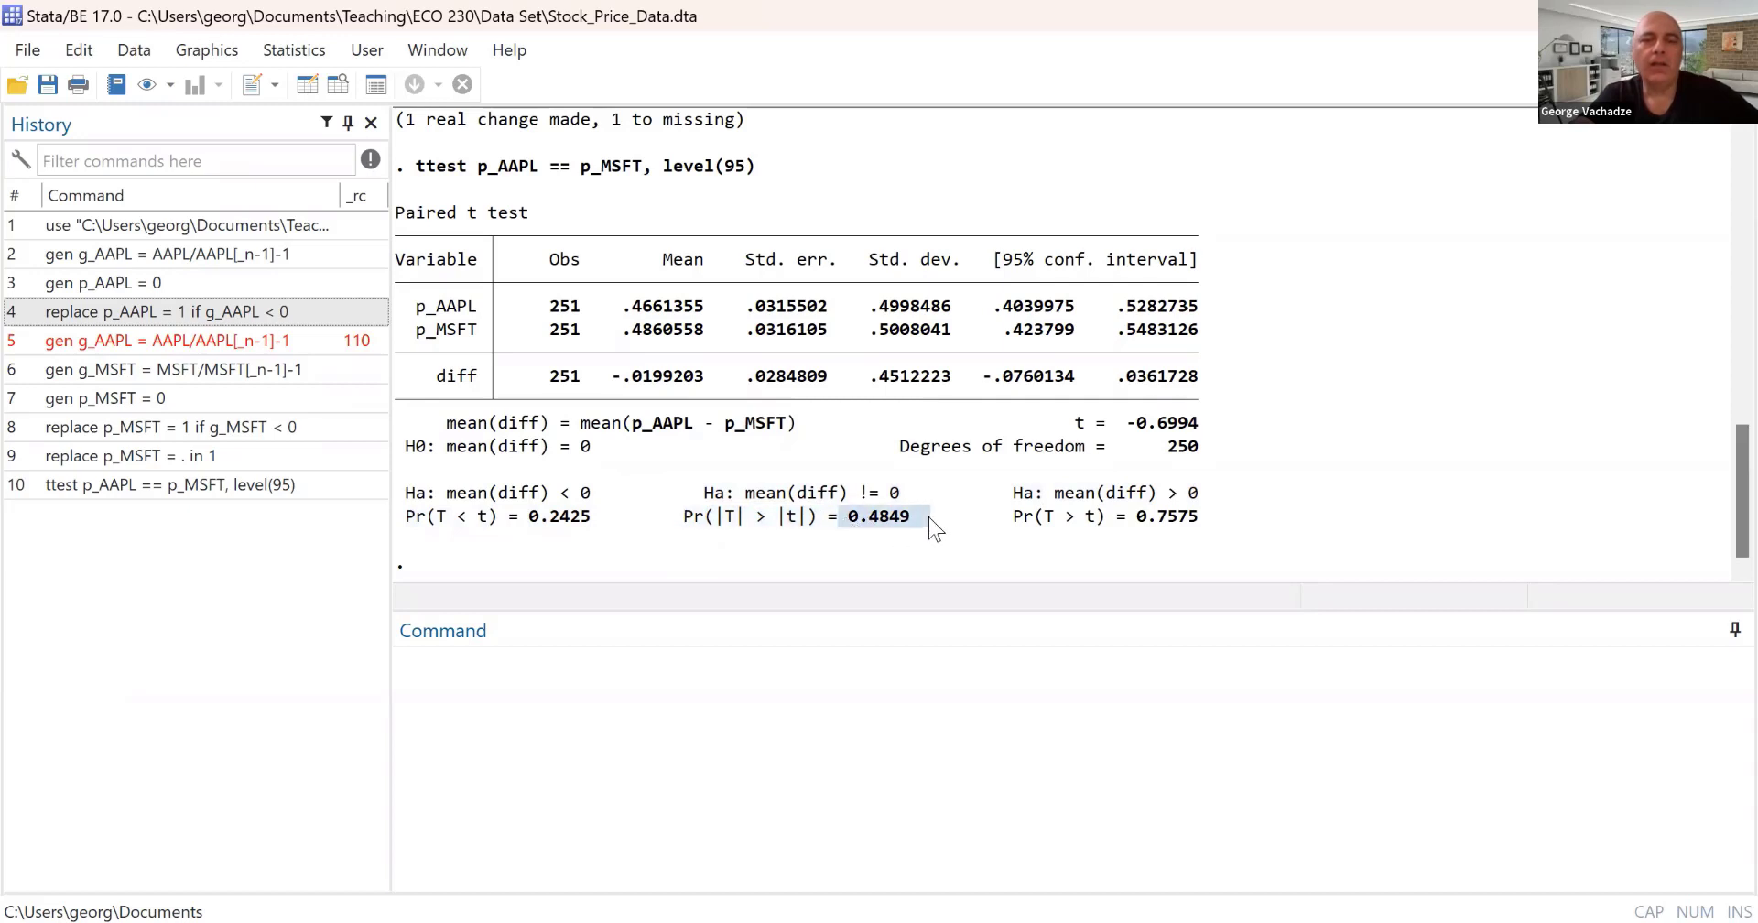